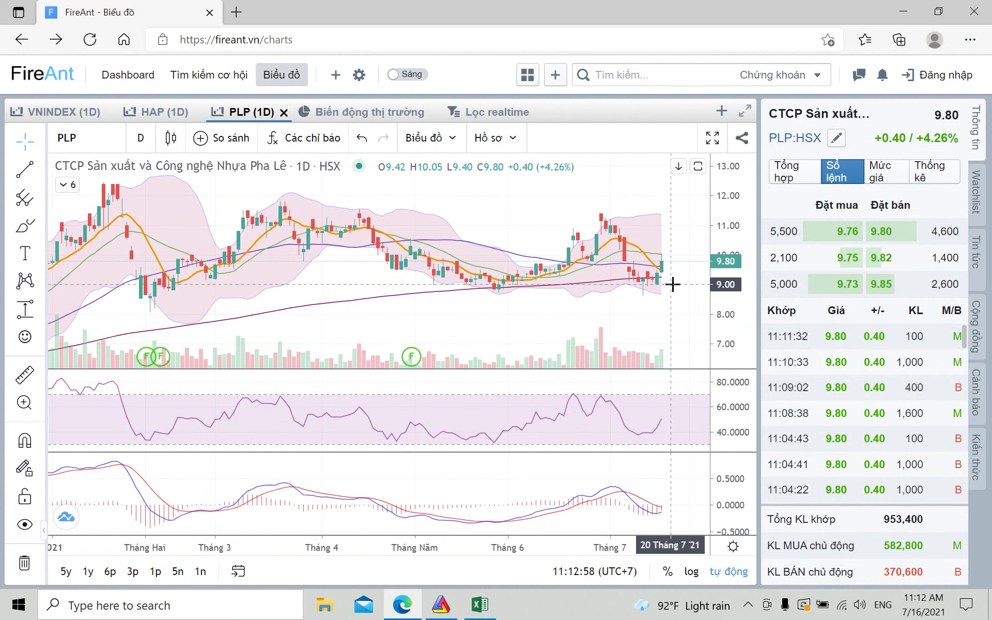
Step: Switch to AmiBroker and load the daily chart for the symbol PLP
{"action": "left_click", "coordinate": [441, 605]}
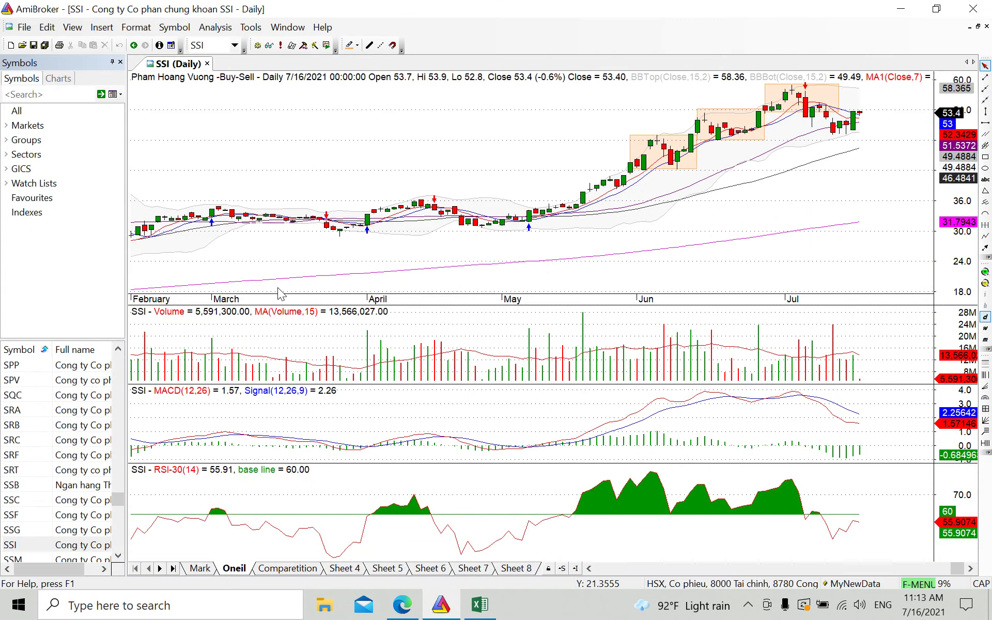
{"action": "left_click", "coordinate": [210, 46]}
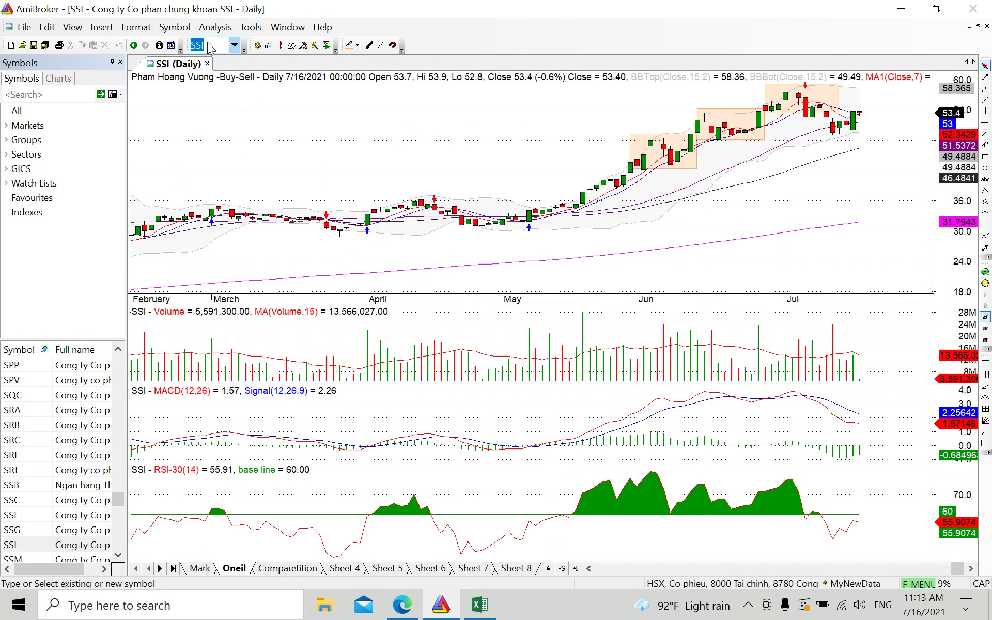
{"action": "type", "text": "PLP"}
{"action": "key", "text": "Return"}
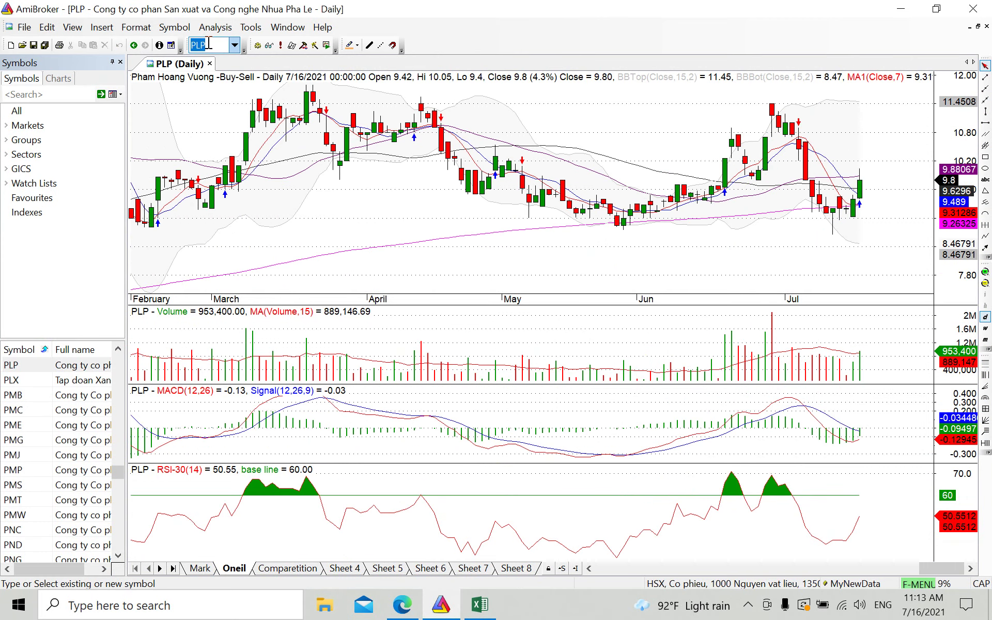
{"action": "left_click", "coordinate": [861, 239]}
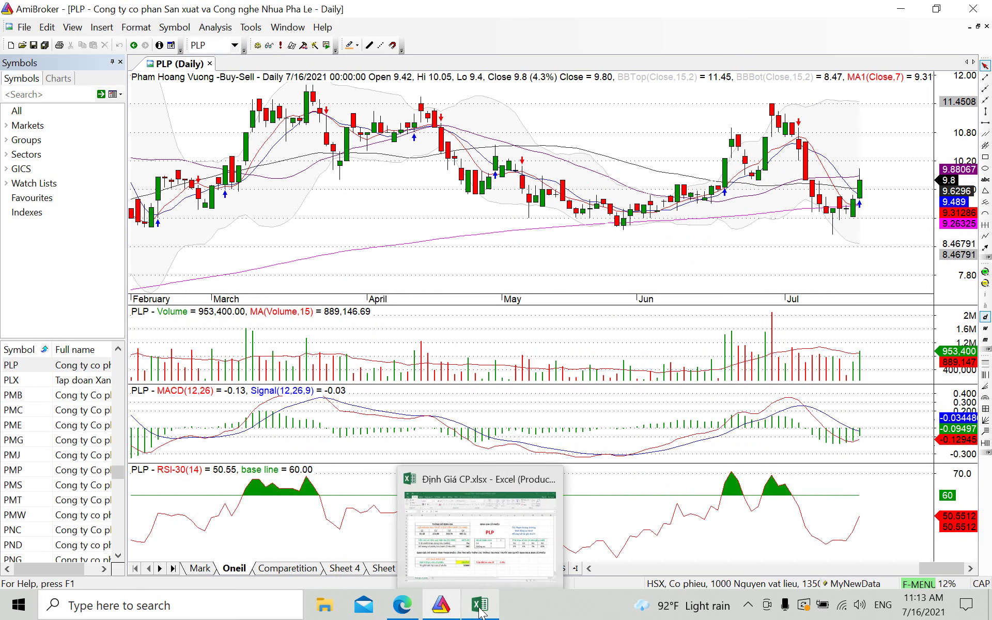
Step: Look up PLP's outstanding shares in FireAnt's summary and enter 40 million as the share count in the Excel valuation sheet
{"action": "left_click", "coordinate": [403, 605]}
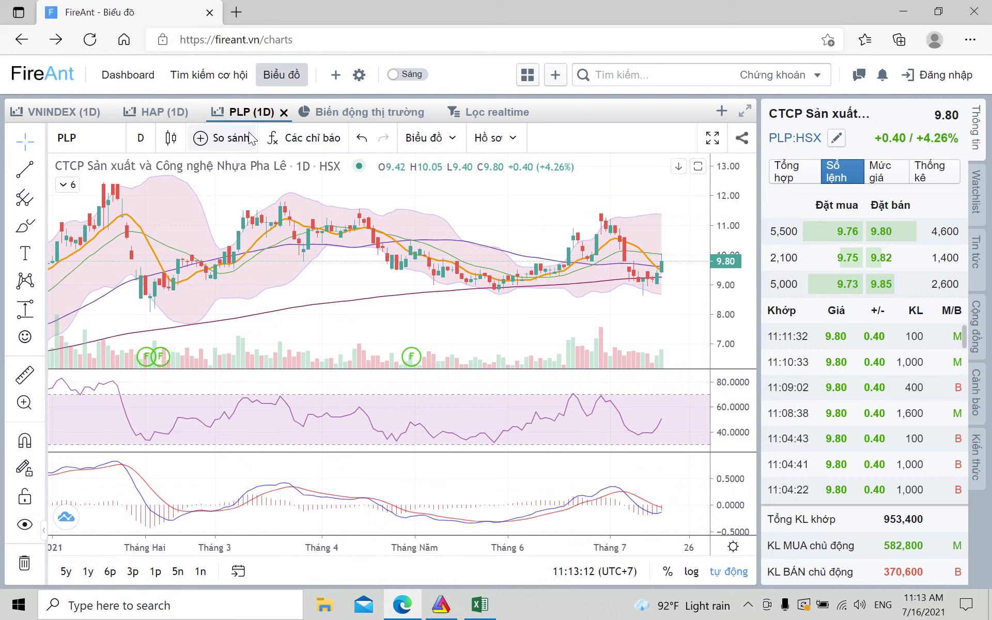
{"action": "left_click", "coordinate": [801, 172]}
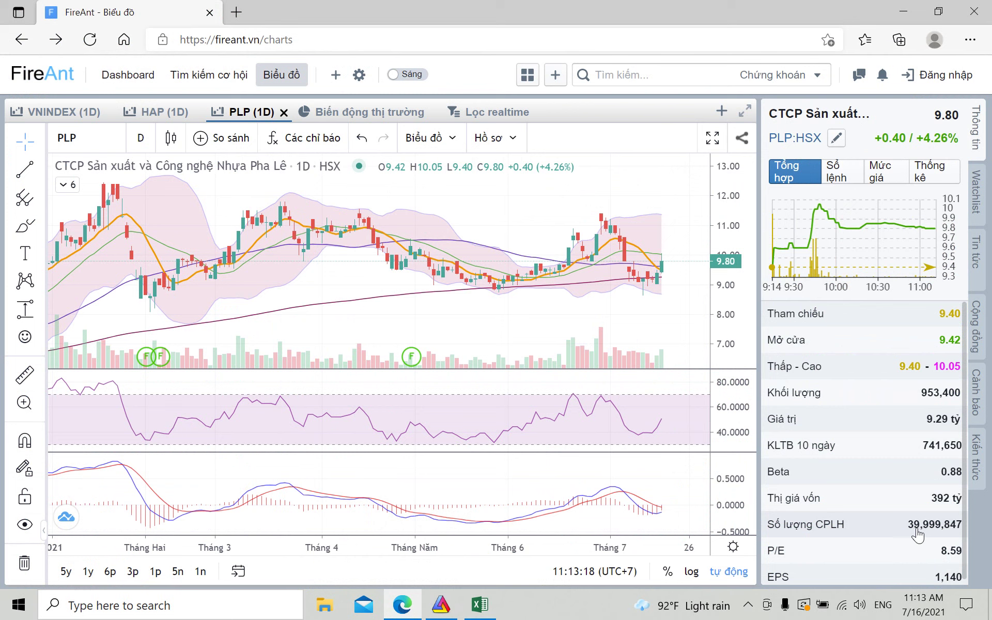
{"action": "left_click", "coordinate": [489, 600]}
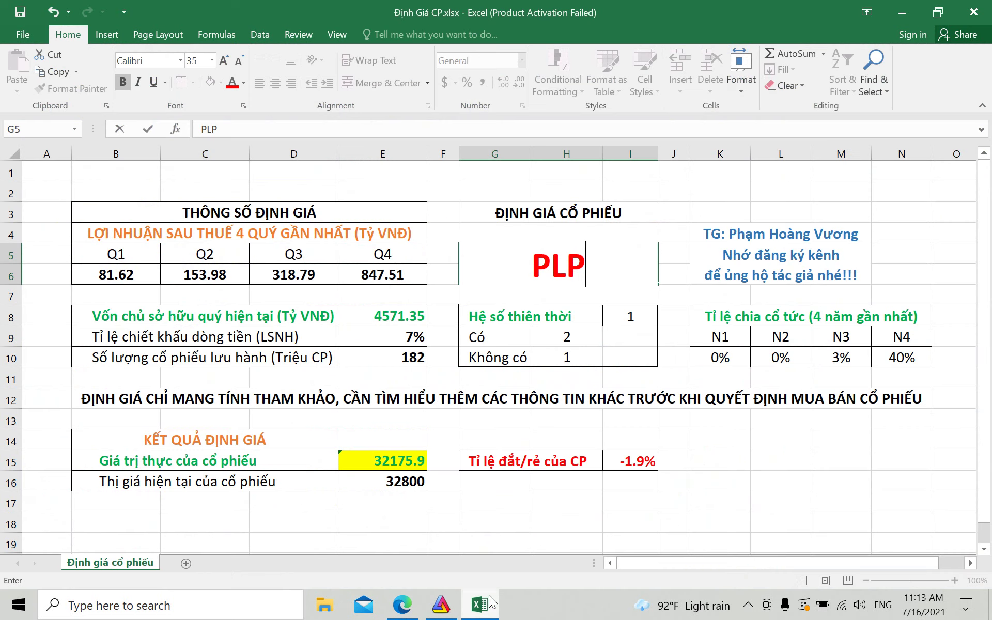
{"action": "left_click", "coordinate": [413, 358]}
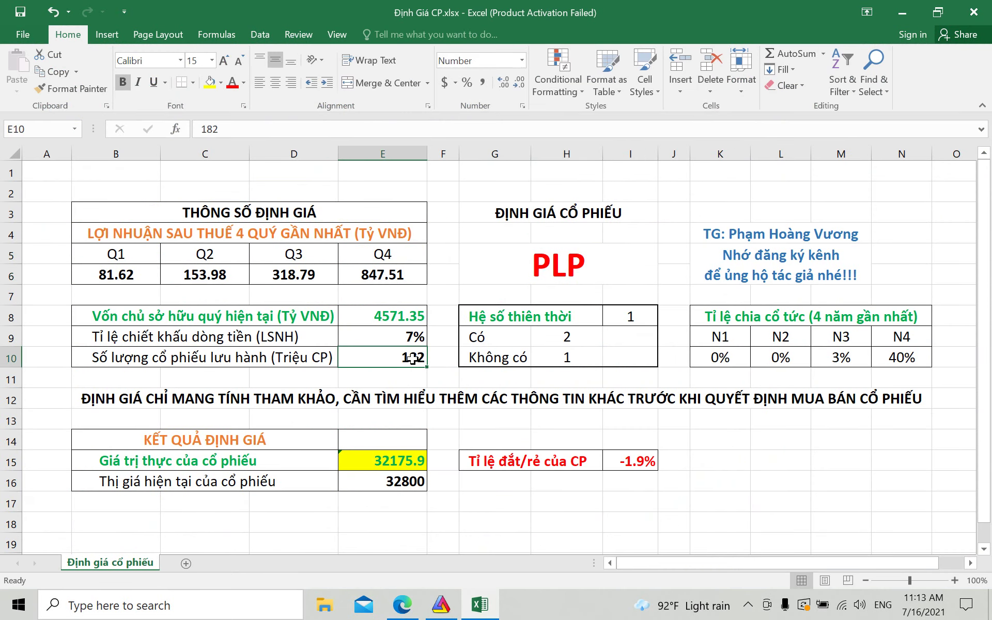
{"action": "type", "text": "40"}
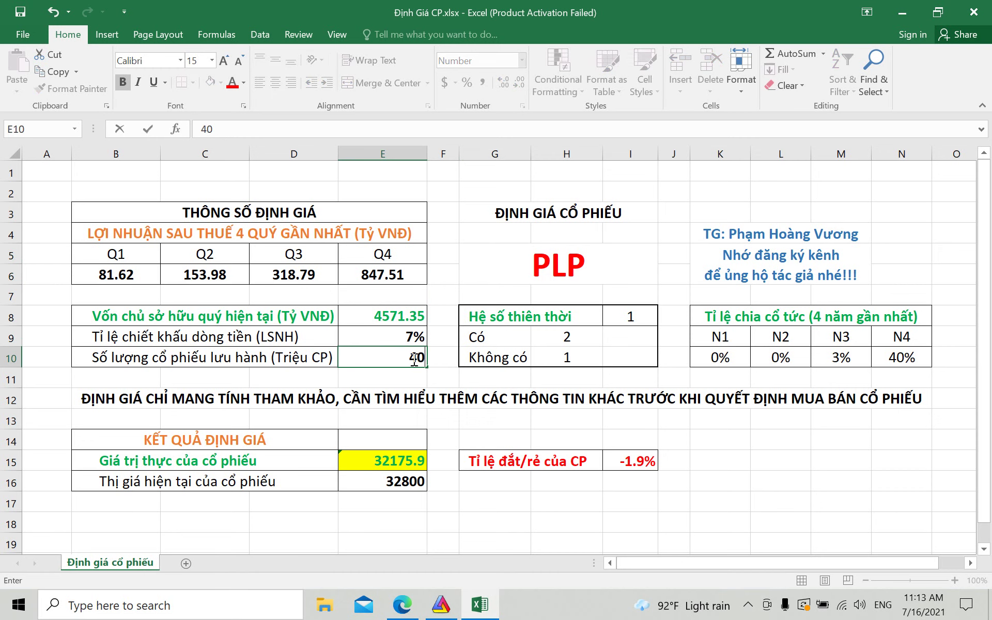
Step: Find PLP's Q1/2021 owner's equity in FireAnt's financial data and enter 452.87 as current equity in the Excel valuation sheet
{"action": "left_click", "coordinate": [408, 315]}
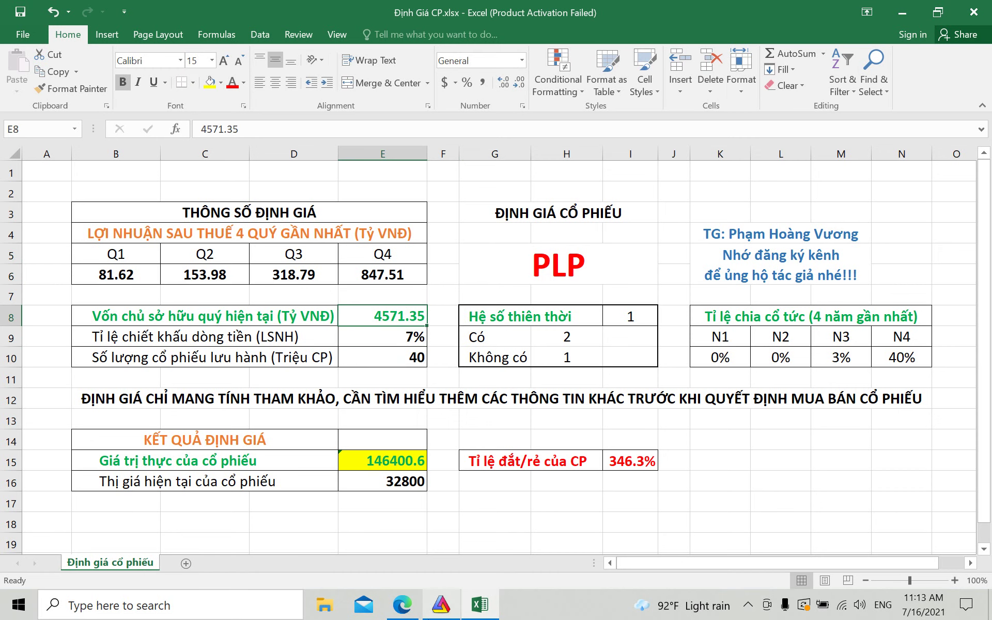
{"action": "left_click", "coordinate": [402, 604]}
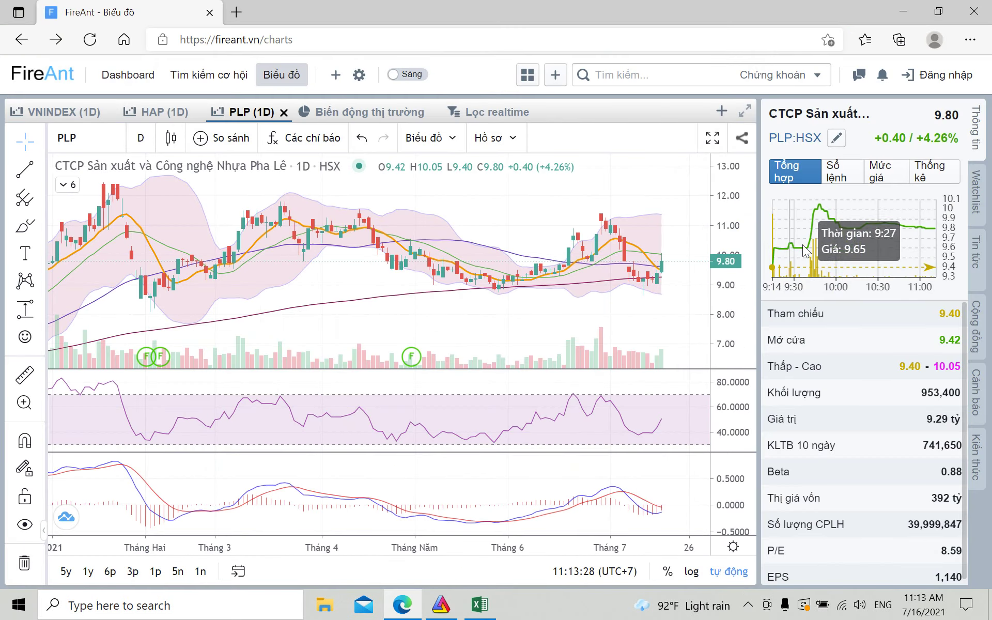
{"action": "left_click", "coordinate": [489, 138]}
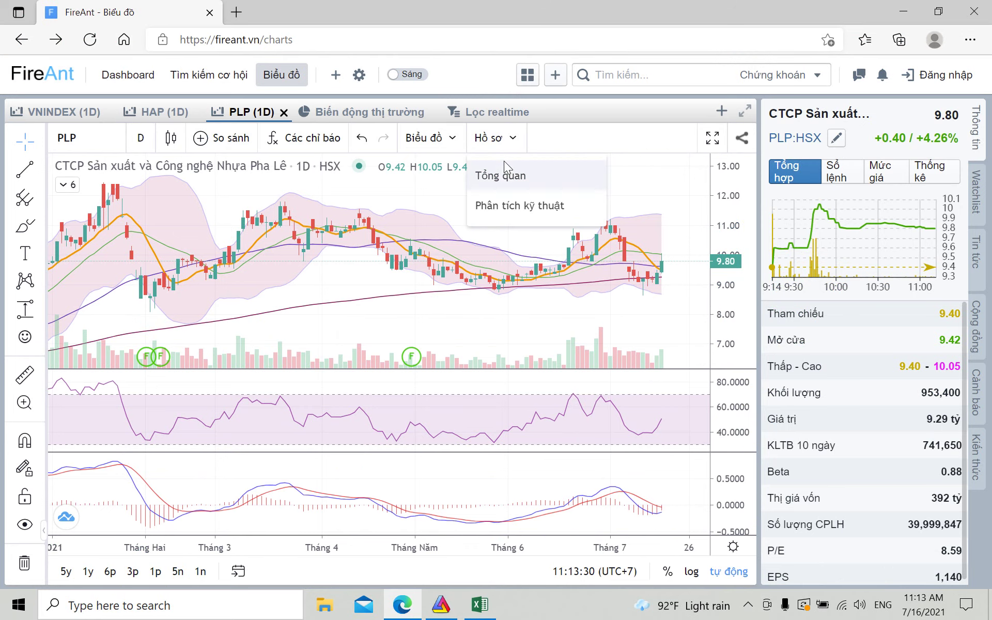
{"action": "left_click", "coordinate": [514, 170]}
{"action": "left_click", "coordinate": [639, 182]}
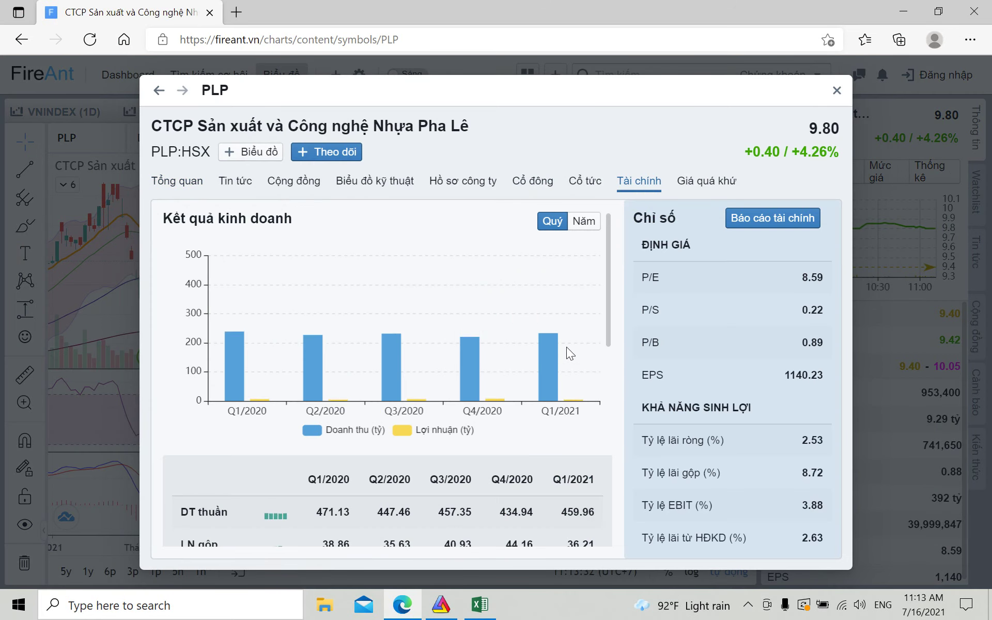
{"action": "scroll", "coordinate": [567, 357], "scroll_direction": "down", "scroll_amount": 5}
{"action": "scroll", "coordinate": [569, 366], "scroll_direction": "down", "scroll_amount": 2}
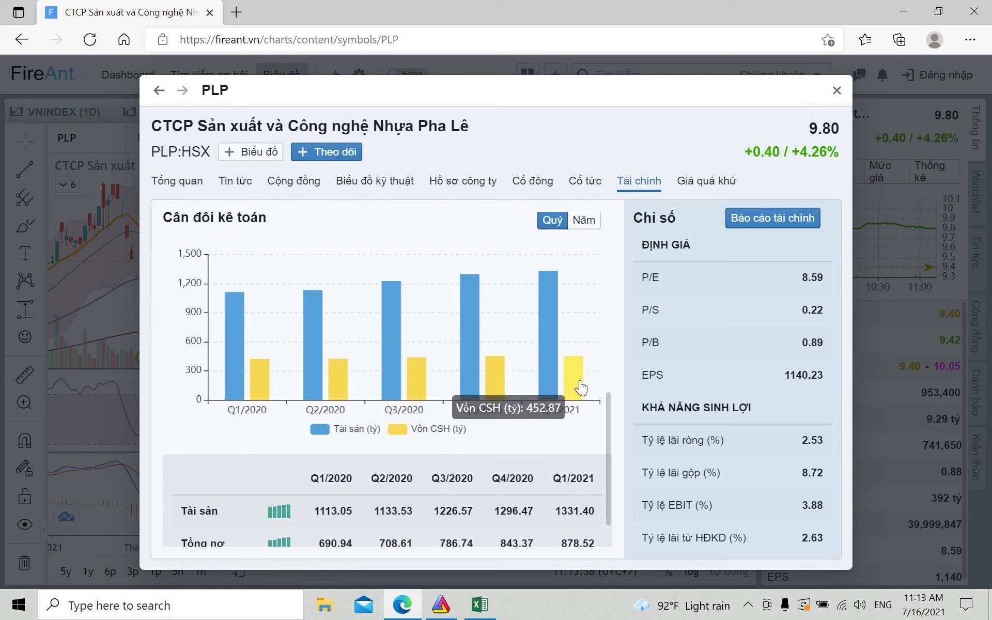
{"action": "left_click", "coordinate": [481, 605]}
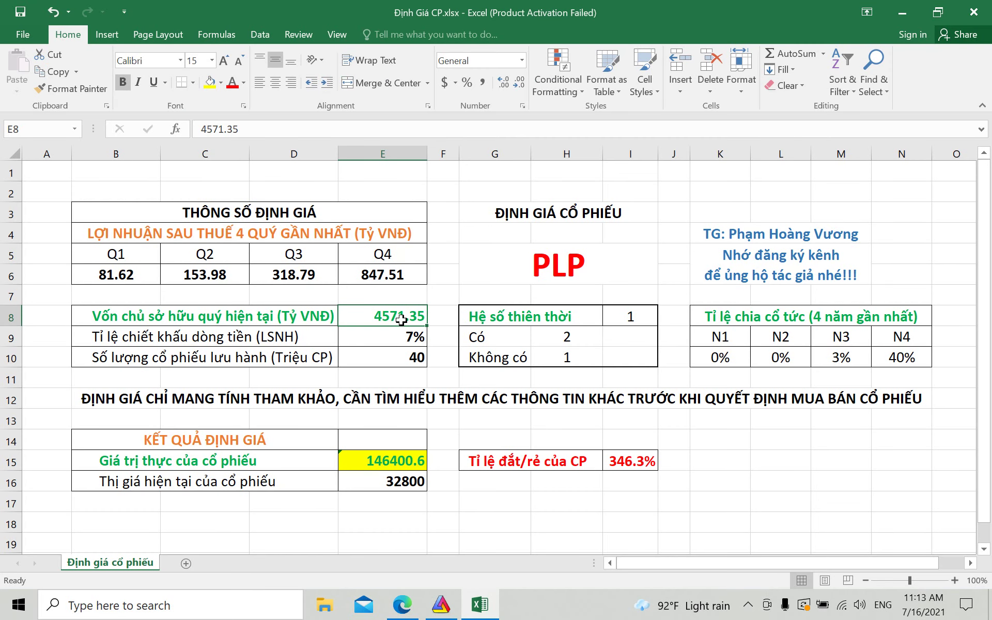
{"action": "type", "text": "452"}
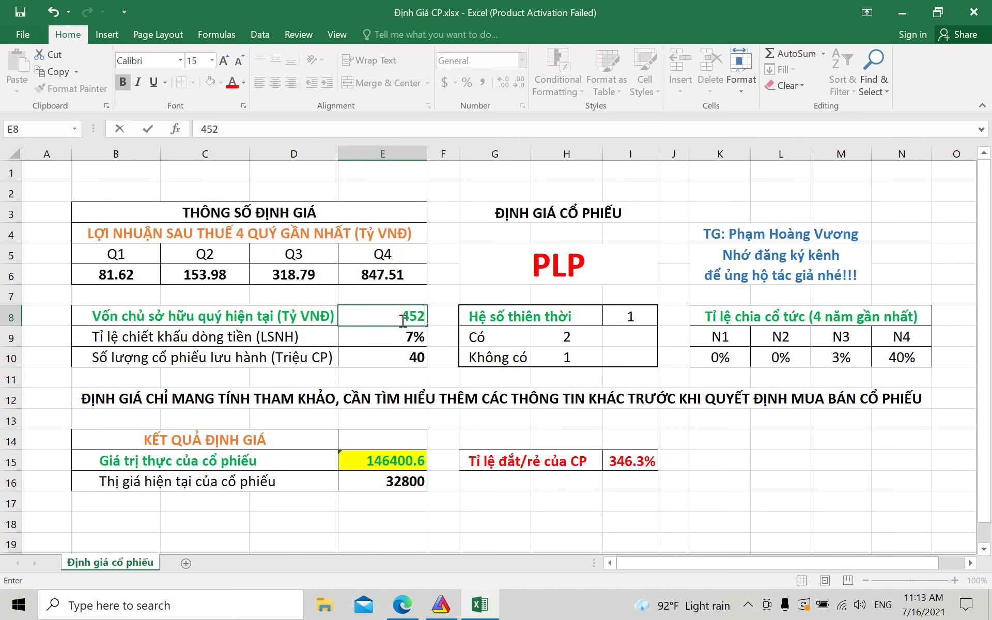
{"action": "type", "text": ".87"}
Step: Look up PLP's Q1/2021 after-tax profit in FireAnt and enter 9.18 under Q4 in the Excel valuation sheet
{"action": "left_click", "coordinate": [391, 271]}
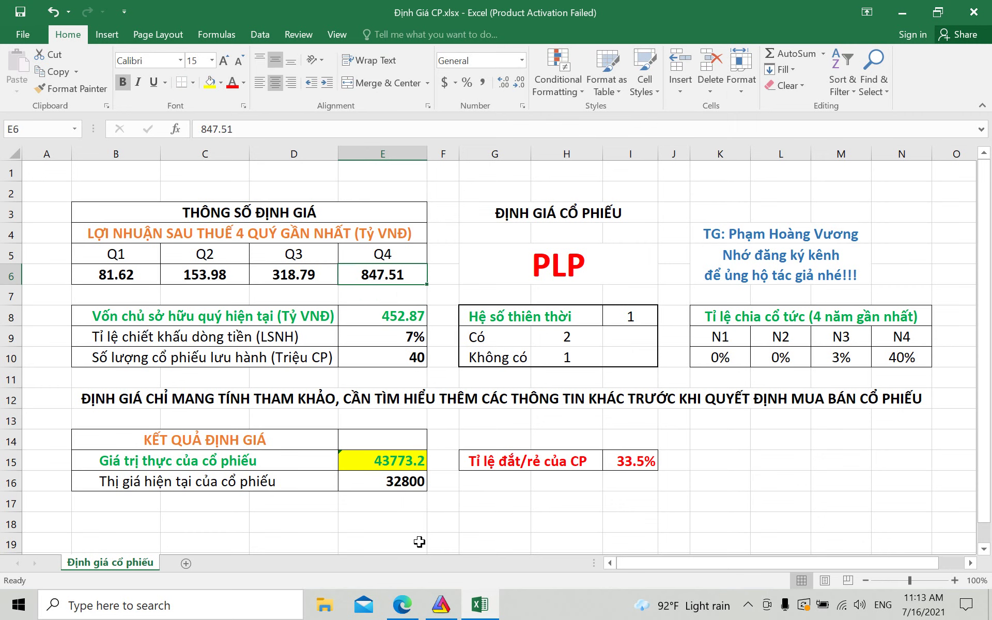
{"action": "left_click", "coordinate": [402, 609]}
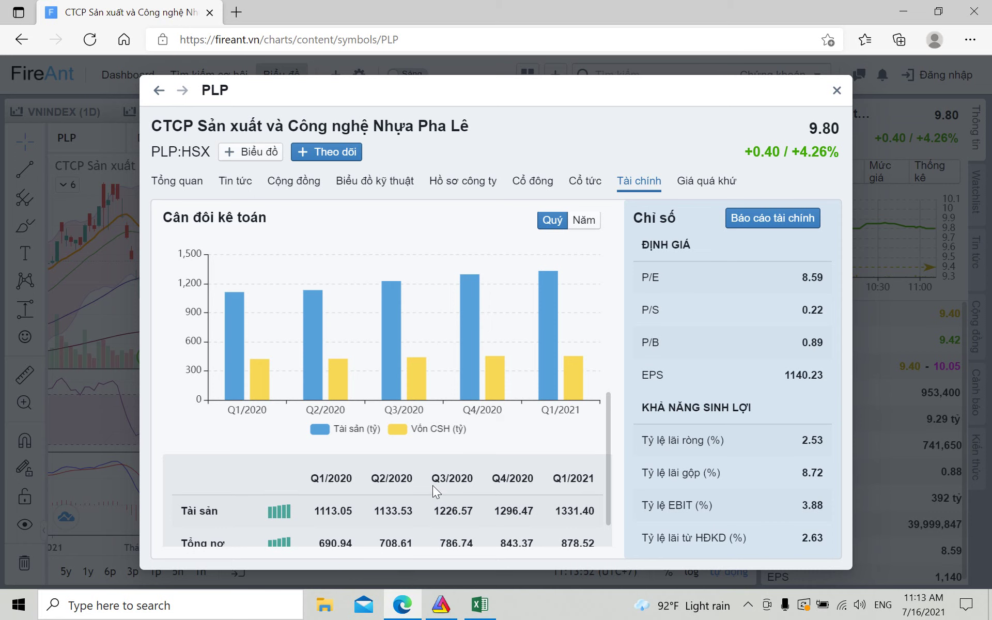
{"action": "scroll", "coordinate": [571, 381], "scroll_direction": "up", "scroll_amount": 4}
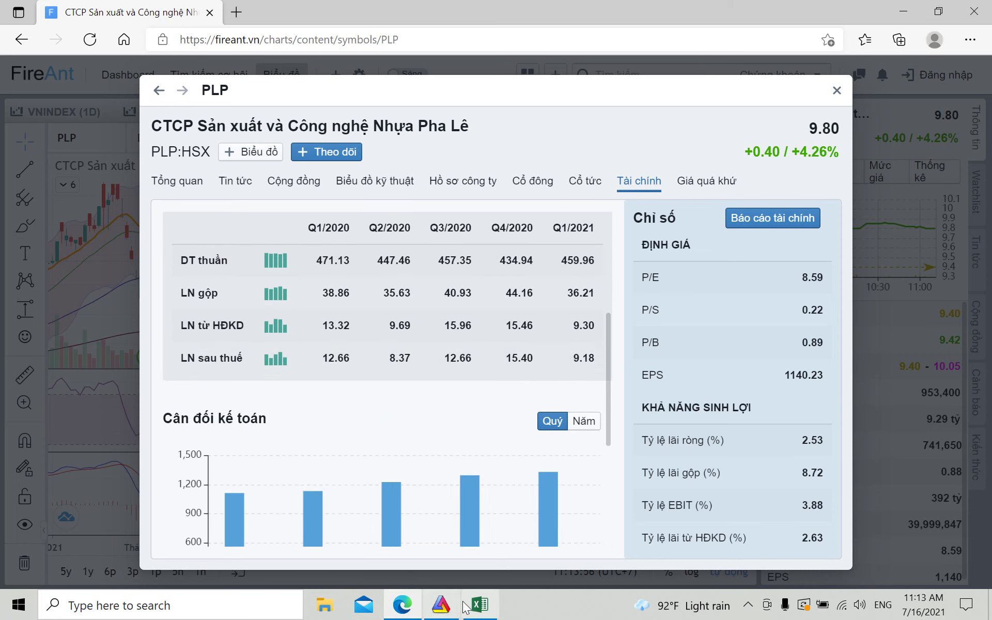
{"action": "left_click", "coordinate": [478, 606]}
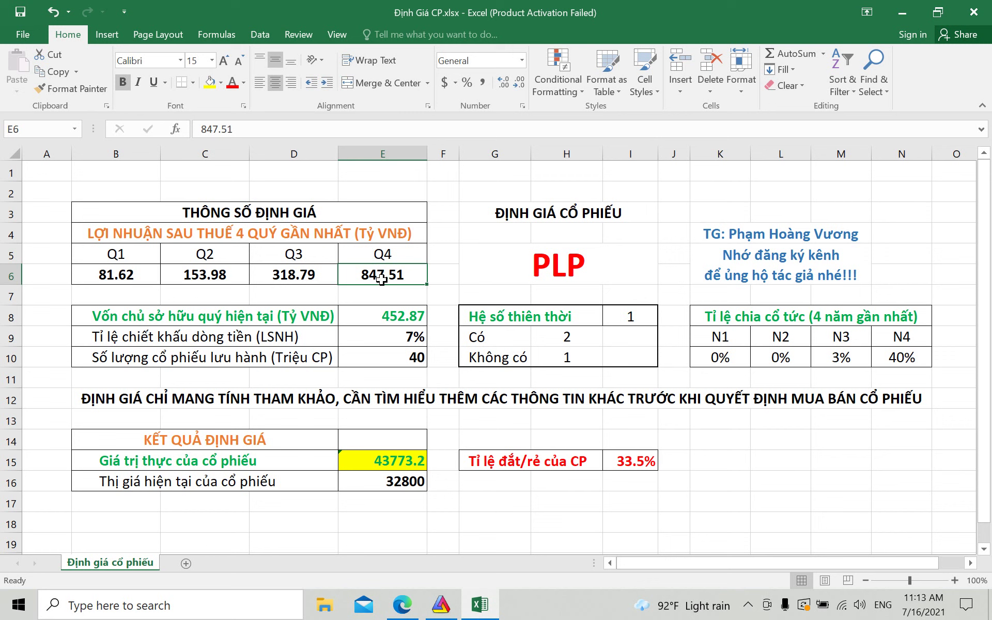
{"action": "type", "text": "9.1"}
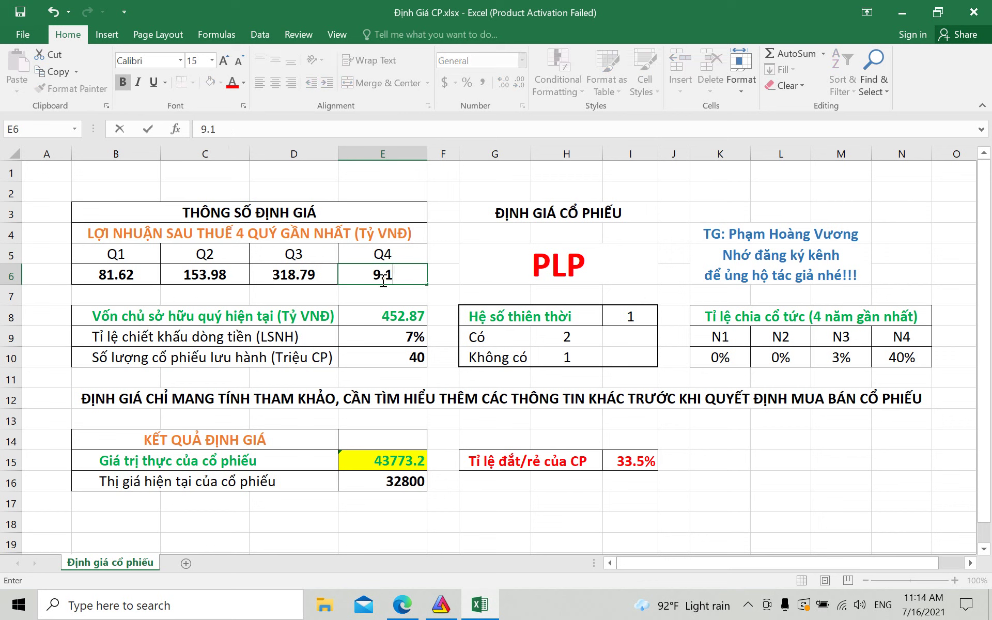
{"action": "type", "text": "8"}
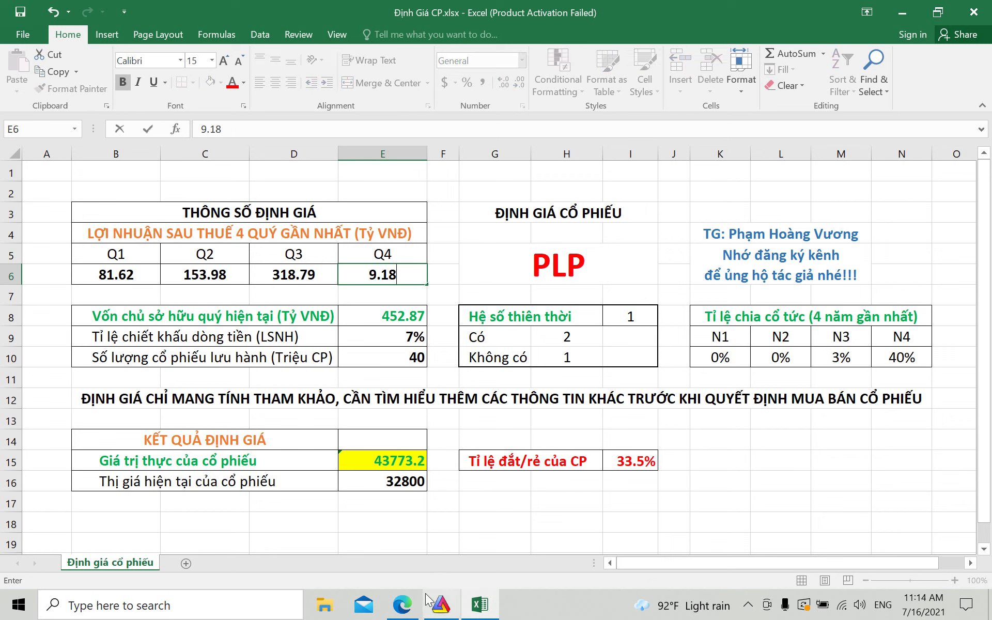
Step: Recheck the quarterly after-tax profits in FireAnt and enter 15.4 under Q3 and 12.66 under Q2 in Excel
{"action": "left_click", "coordinate": [400, 612]}
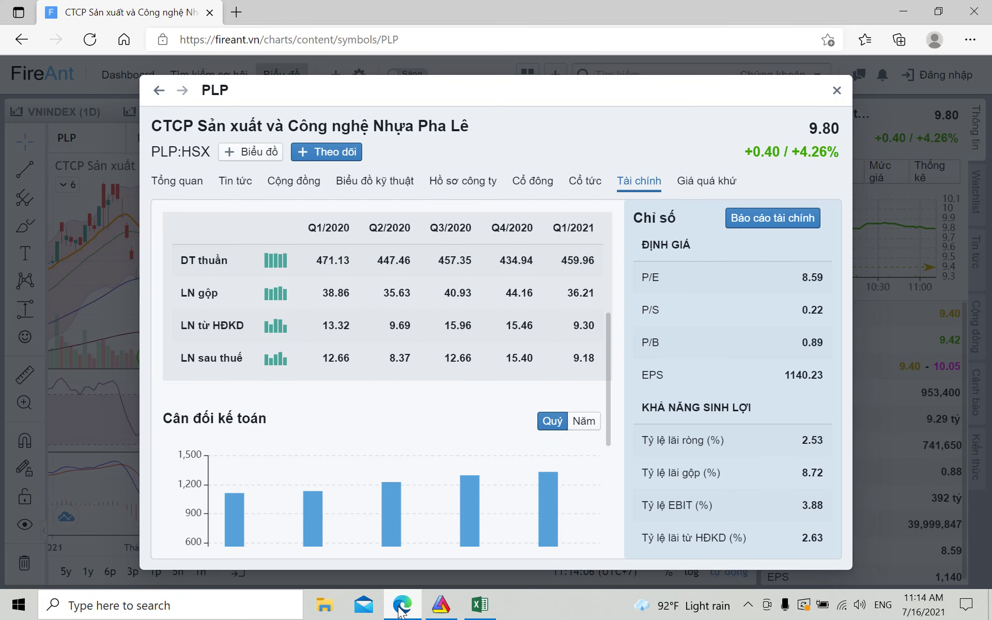
{"action": "left_click", "coordinate": [480, 604]}
{"action": "left_click", "coordinate": [309, 276]}
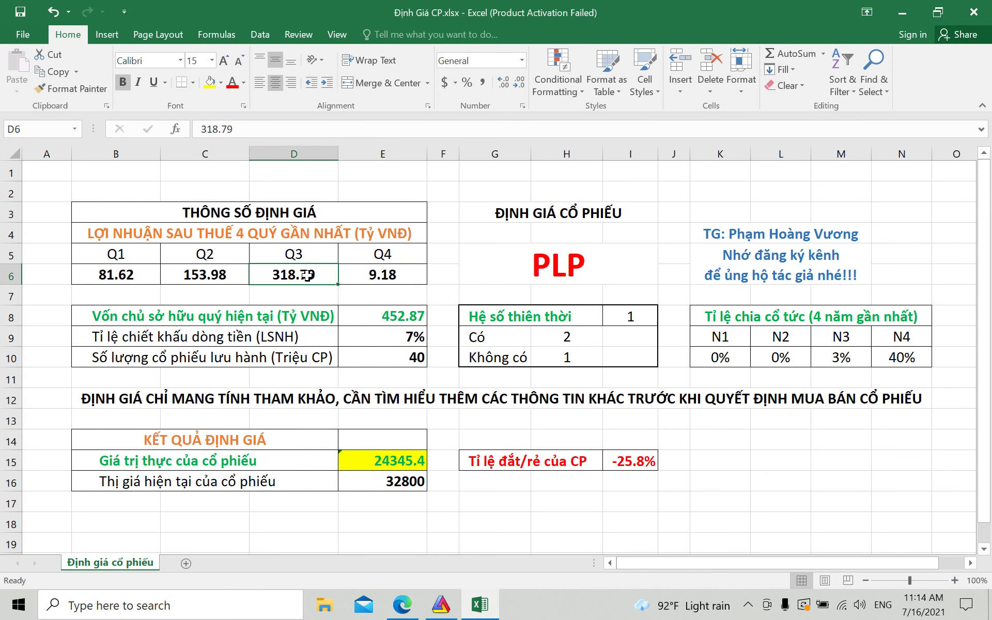
{"action": "type", "text": "15"}
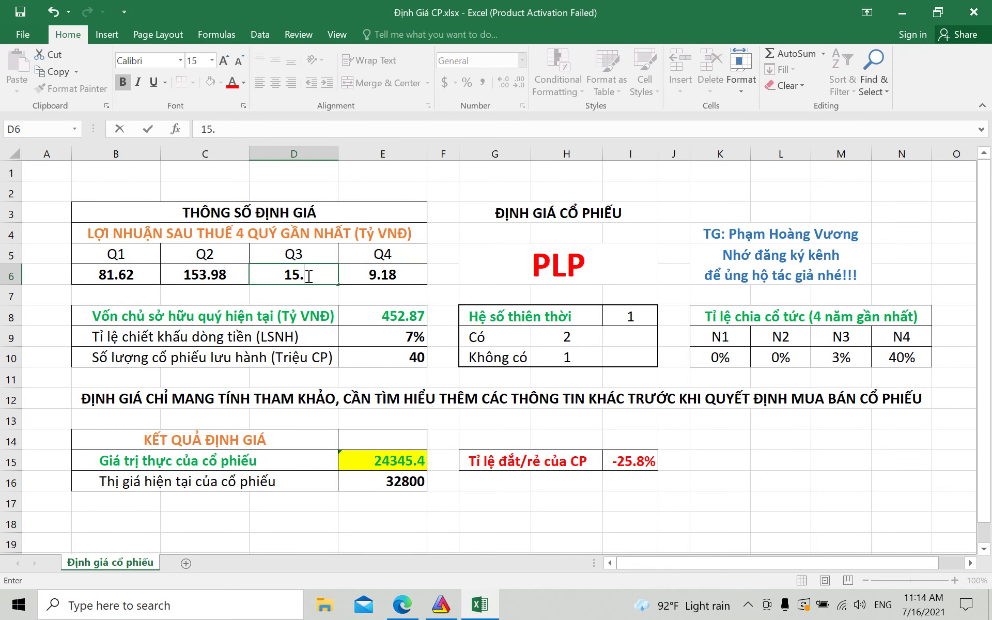
{"action": "type", "text": ".4"}
{"action": "left_click", "coordinate": [202, 276]}
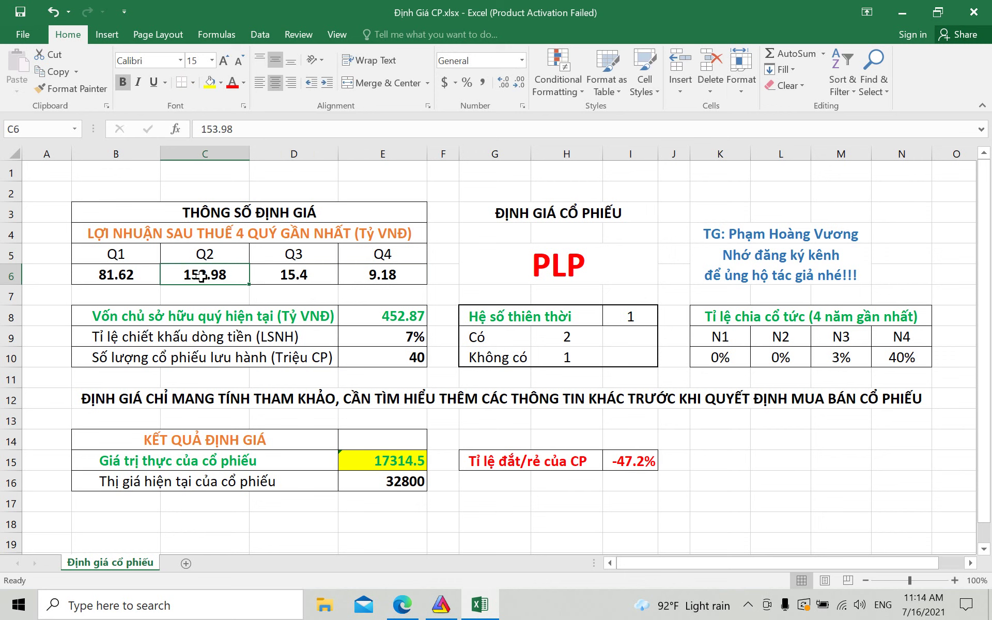
{"action": "type", "text": "12.66"}
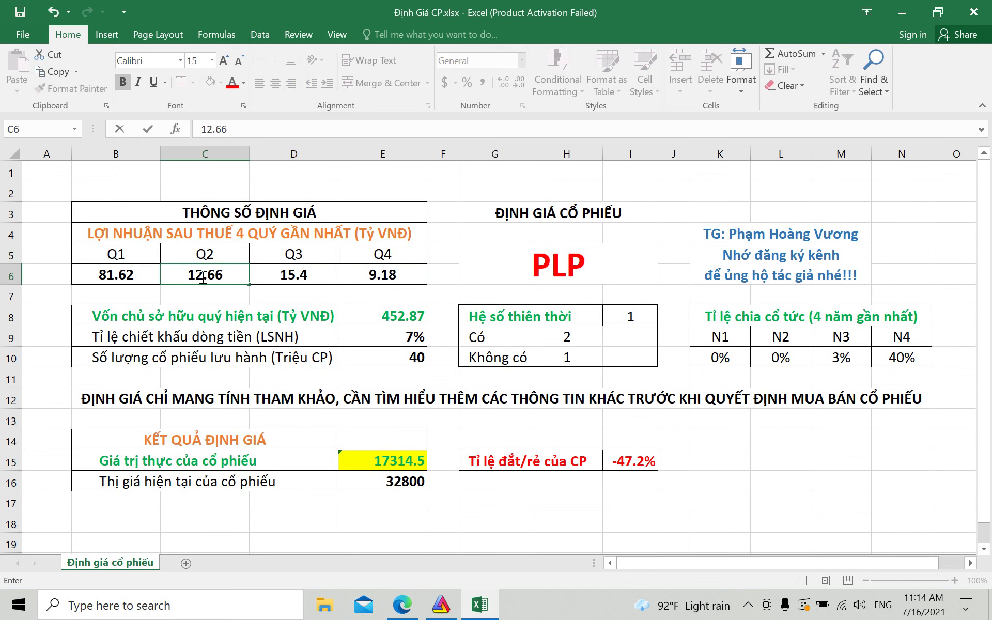
Step: Check the Q2/2020 after-tax profit in FireAnt and enter 8.37 under Q1 in the Excel valuation sheet
{"action": "left_click", "coordinate": [402, 605]}
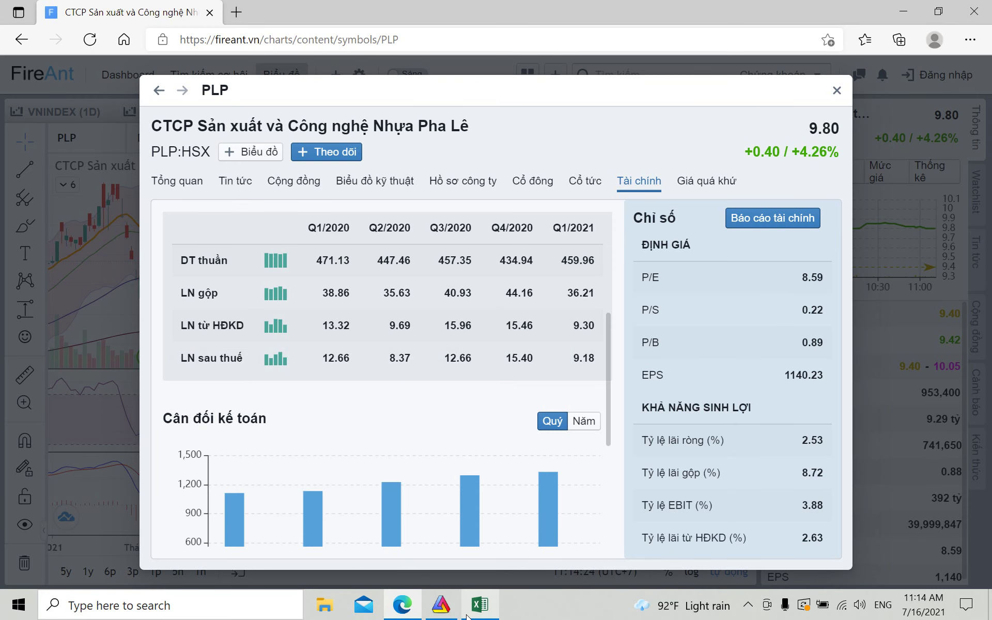
{"action": "left_click", "coordinate": [476, 522]}
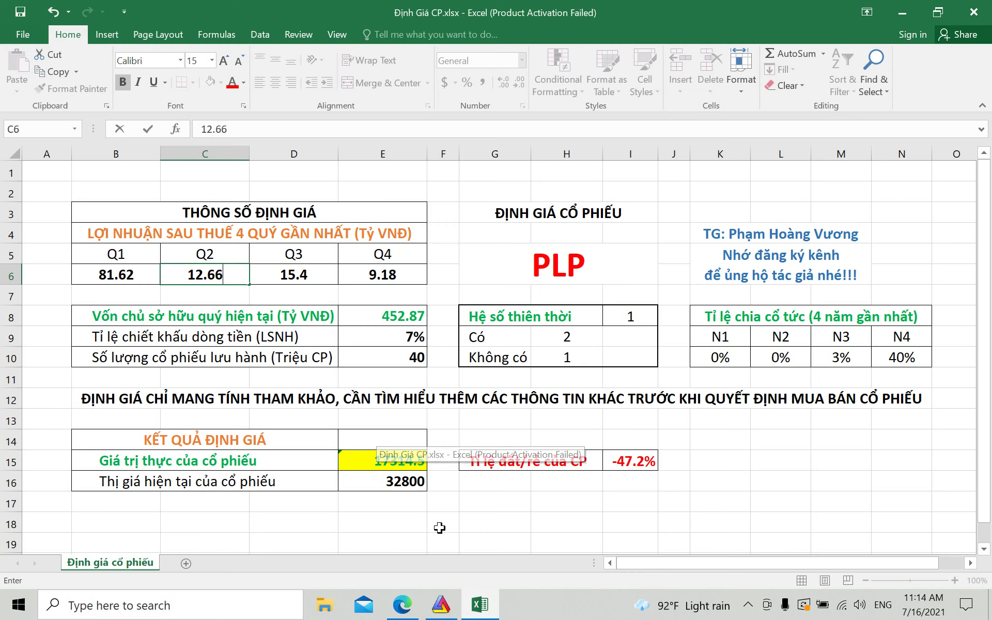
{"action": "left_click", "coordinate": [134, 277]}
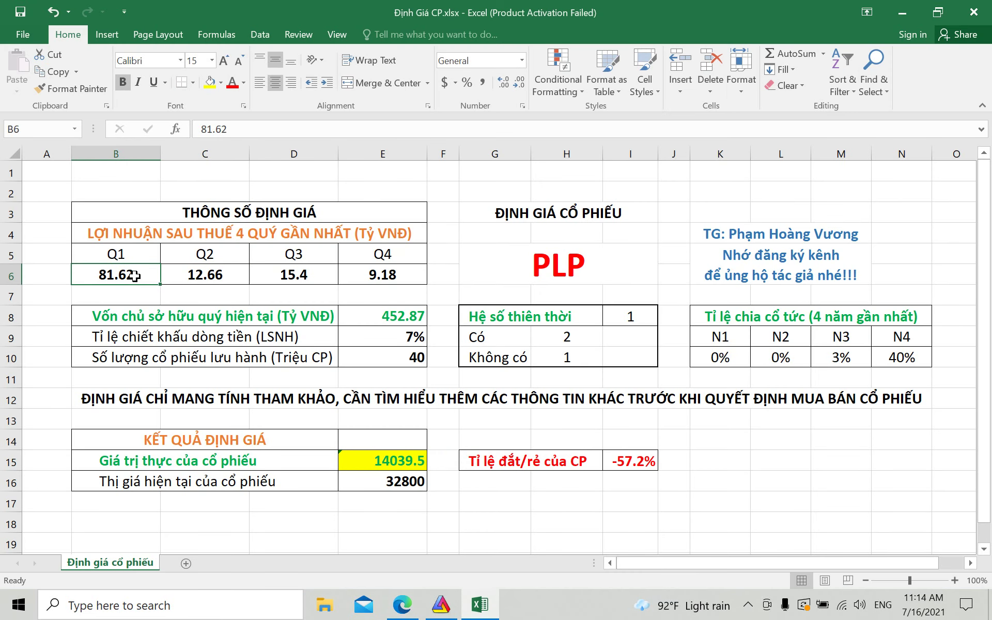
{"action": "type", "text": "8.3"}
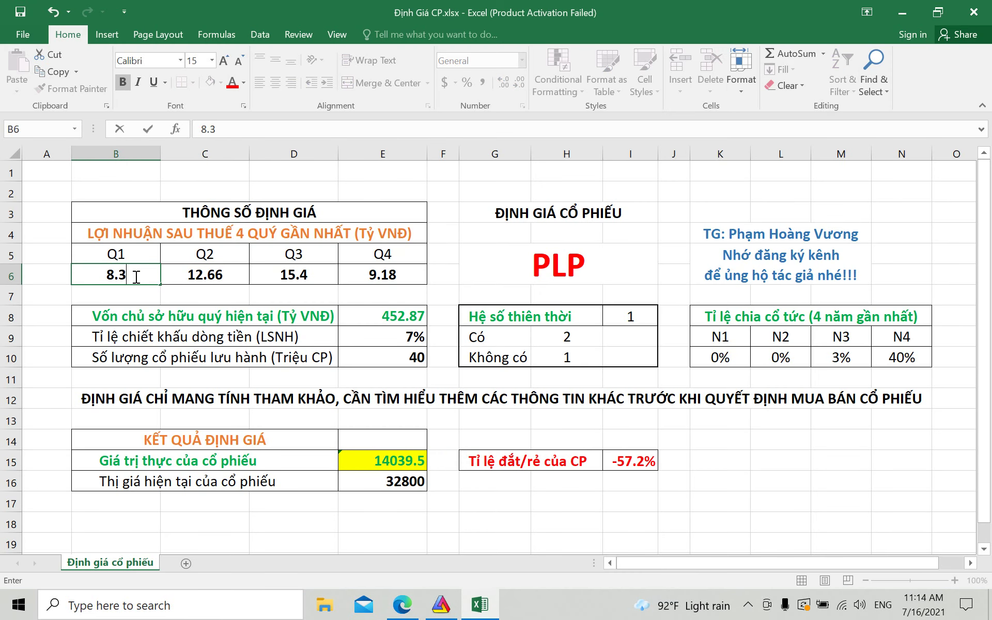
{"action": "type", "text": "7"}
Step: Set the stock's current market price to 9800 in the valuation results
{"action": "left_click", "coordinate": [383, 483]}
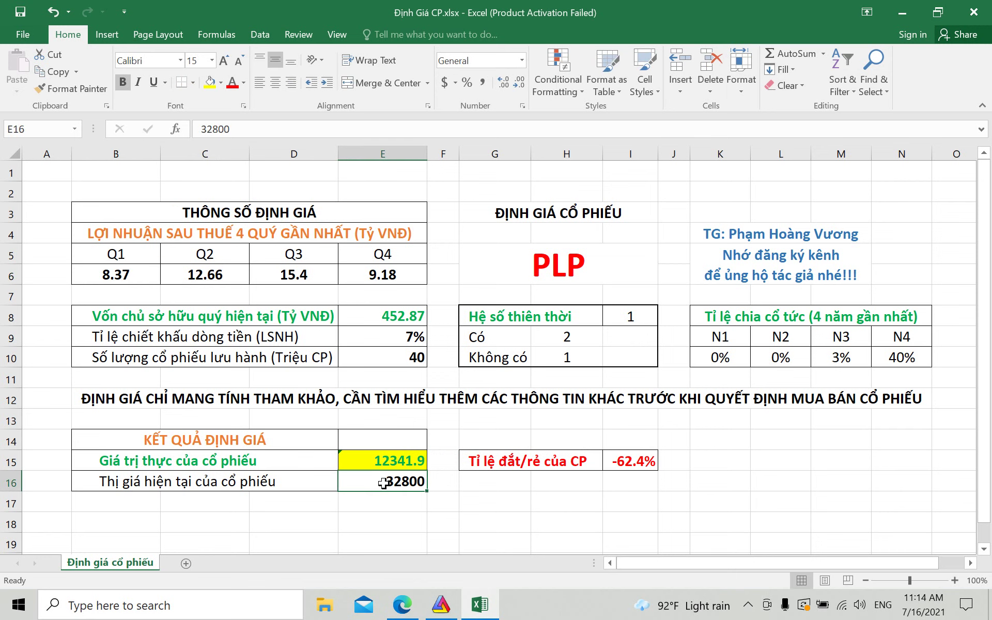
{"action": "type", "text": "9800"}
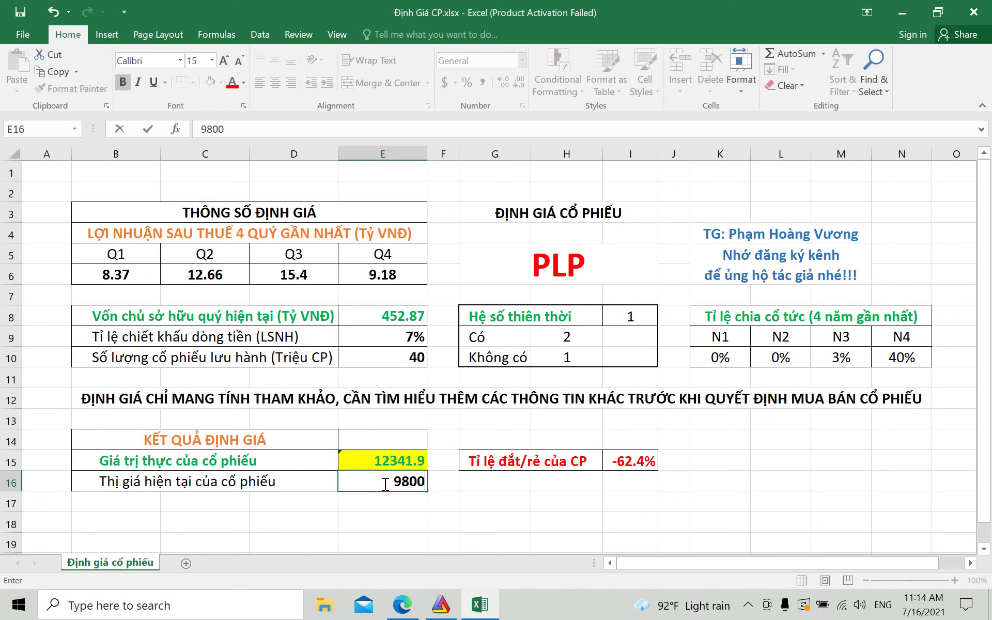
{"action": "left_click", "coordinate": [491, 497]}
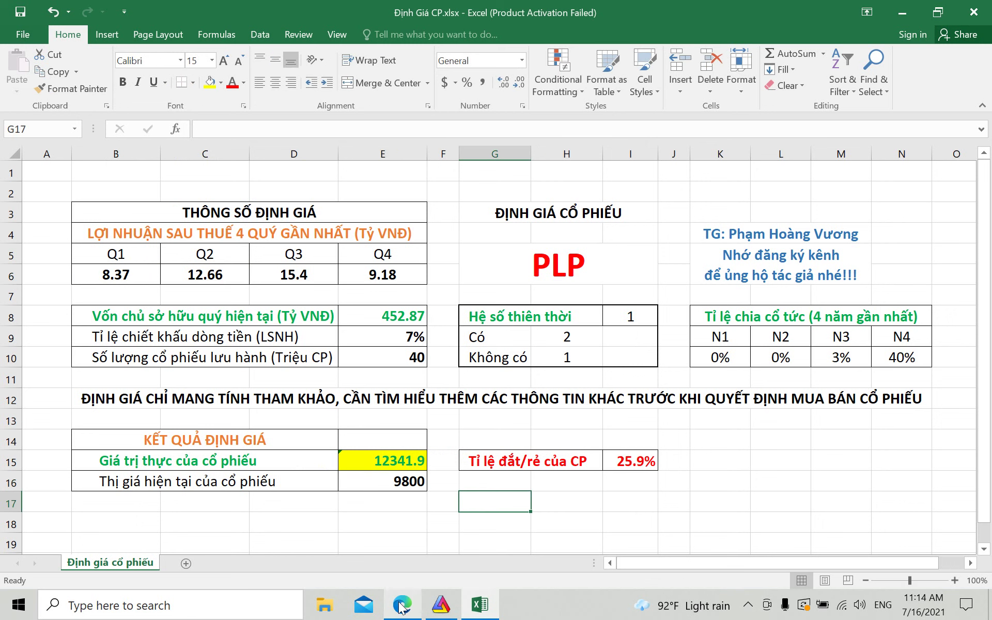
{"action": "mouse_move", "coordinate": [401, 609]}
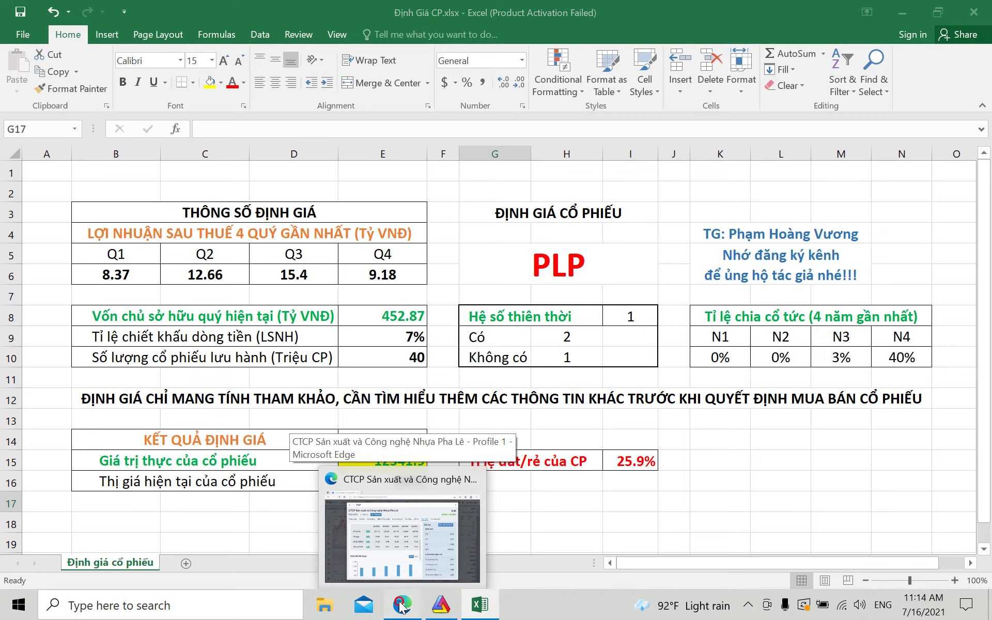
Step: Look up PLP's stock dividends in FireAnt and enter 60% under N3 and 10% under N4 in the Excel valuation sheet
{"action": "left_click", "coordinate": [402, 538]}
{"action": "left_click", "coordinate": [580, 181]}
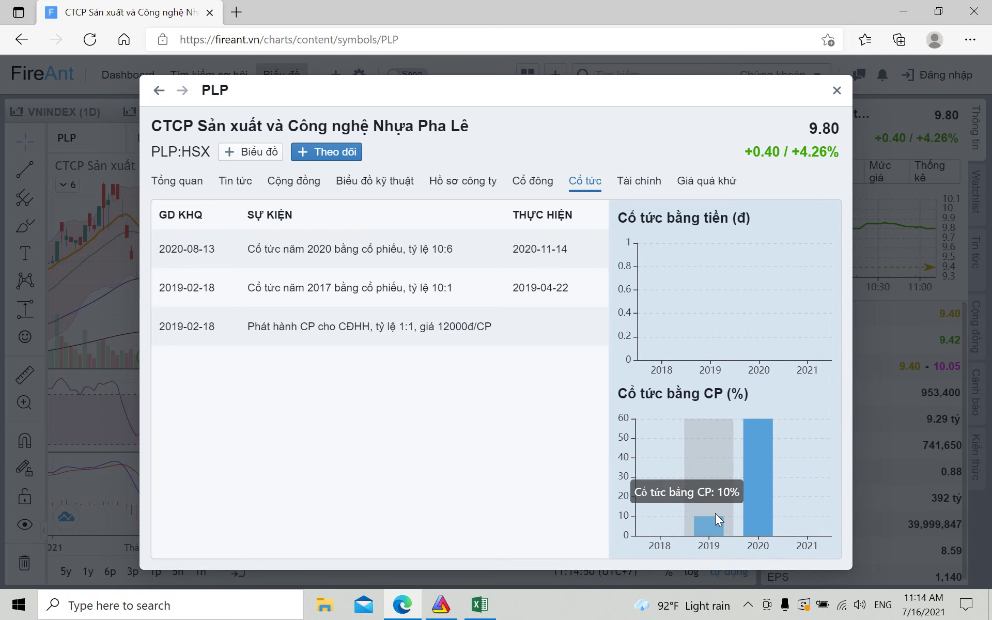
{"action": "left_click", "coordinate": [480, 606]}
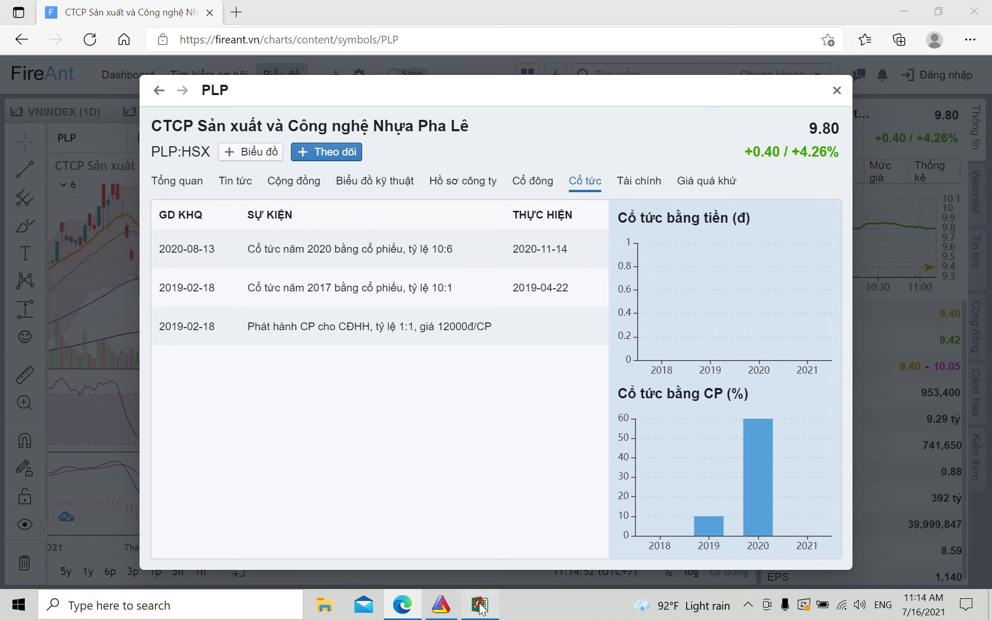
{"action": "left_click", "coordinate": [843, 358]}
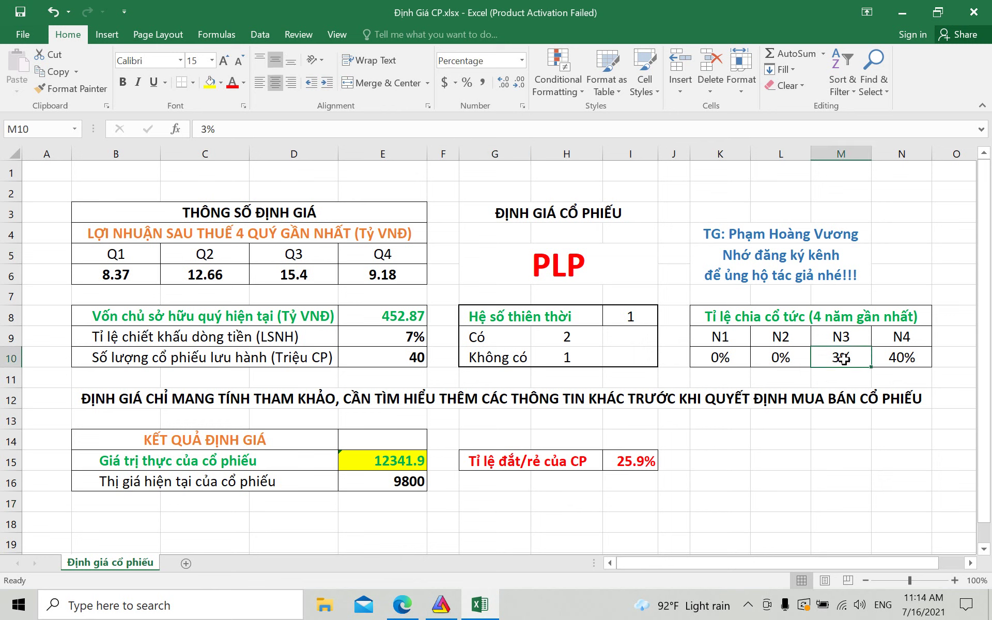
{"action": "type", "text": "60"}
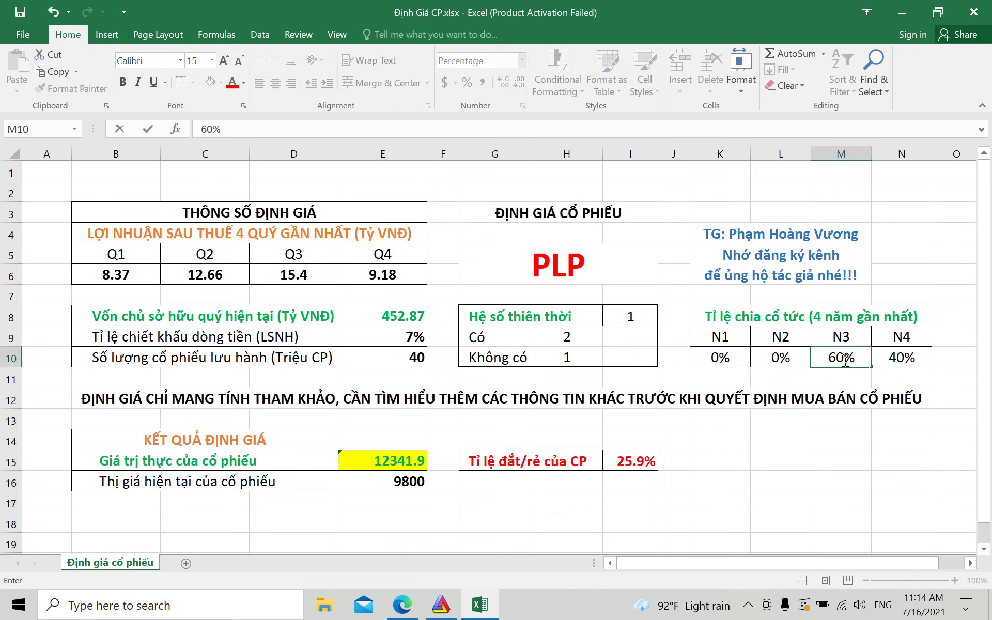
{"action": "left_click", "coordinate": [897, 361]}
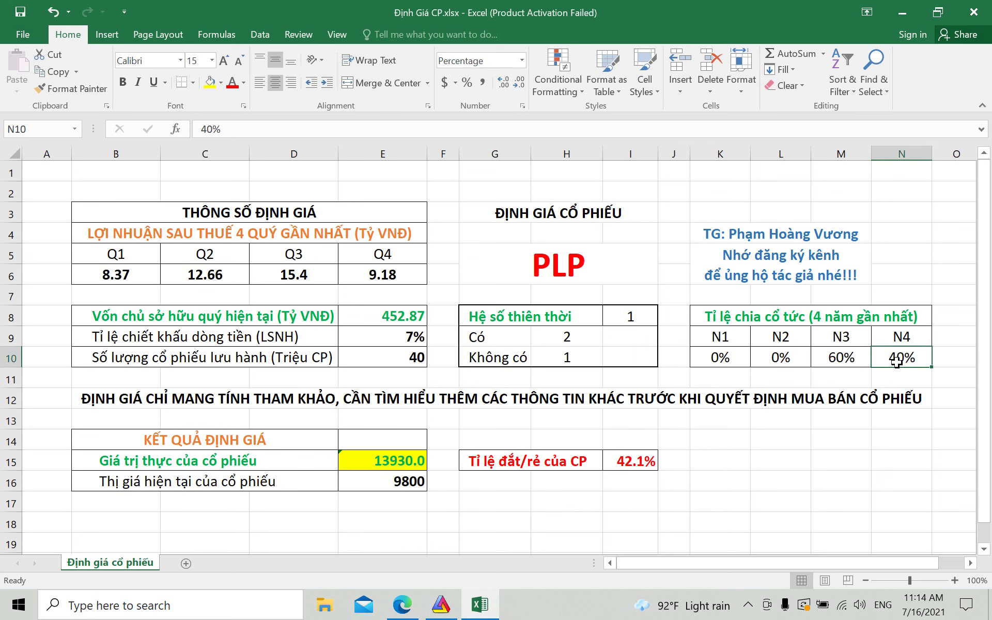
{"action": "type", "text": "10"}
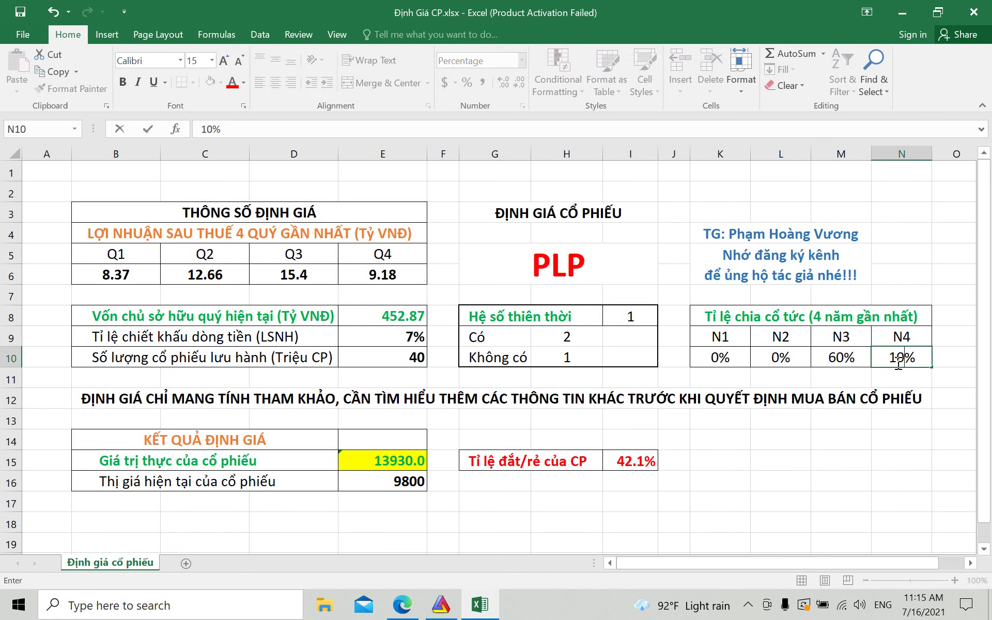
{"action": "left_click", "coordinate": [826, 458]}
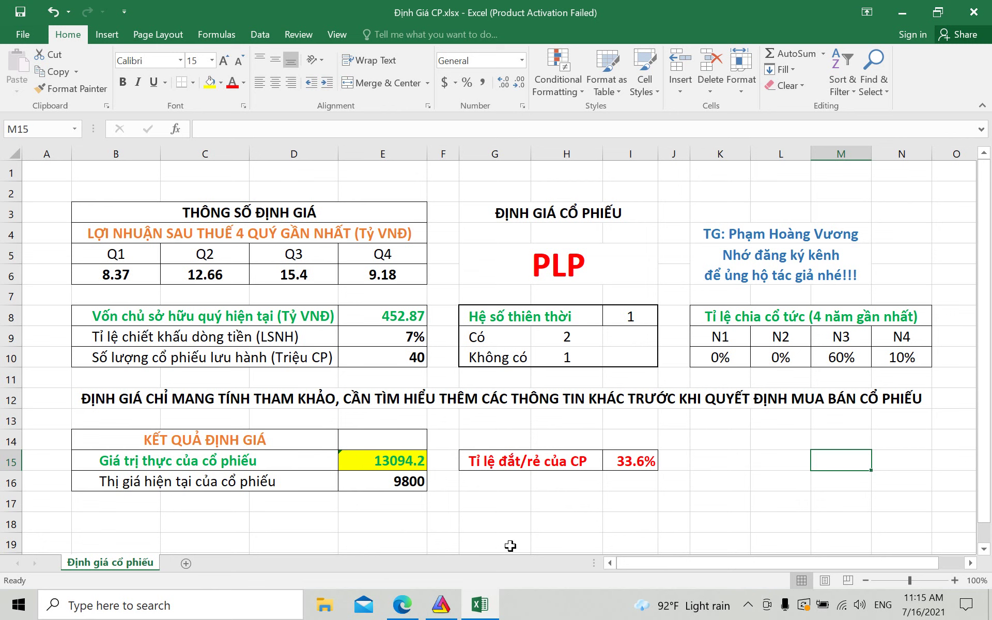
Step: Switch to FireAnt, close PLP's company profile and display the daily chart of HAP
{"action": "left_click", "coordinate": [402, 605]}
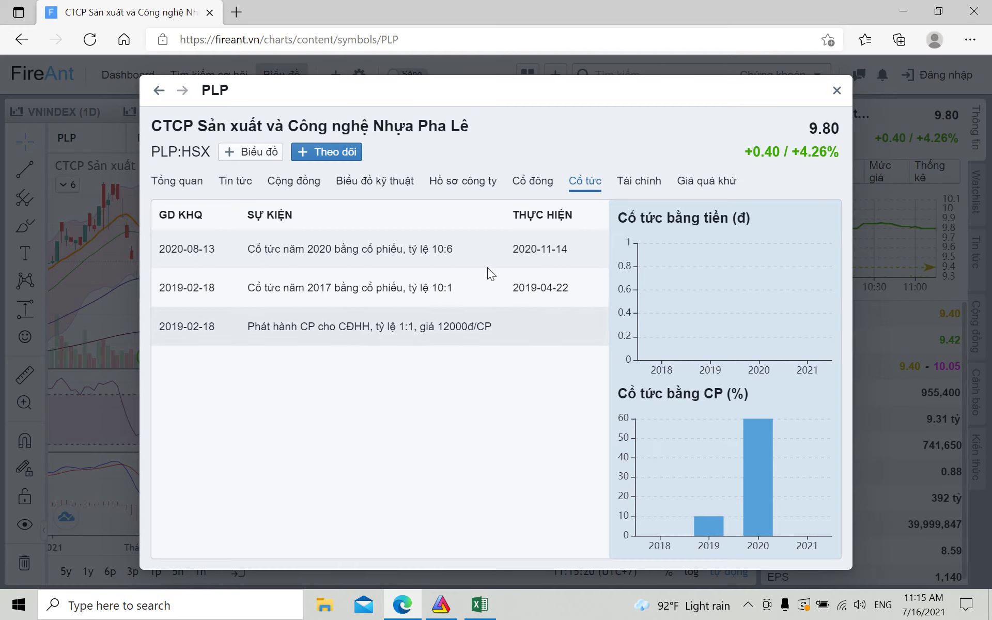
{"action": "left_click", "coordinate": [835, 90]}
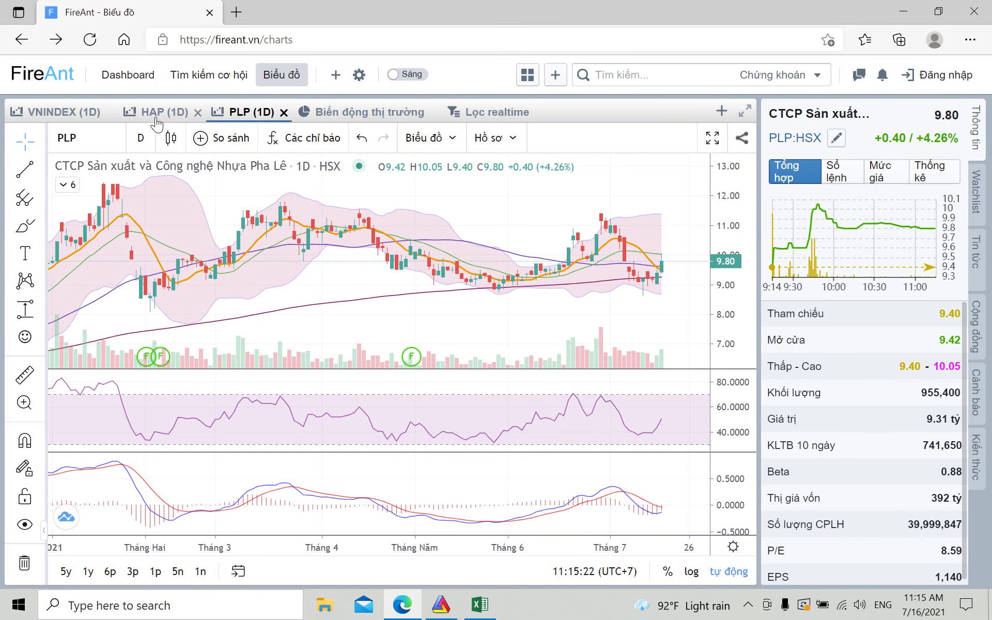
{"action": "left_click", "coordinate": [166, 112]}
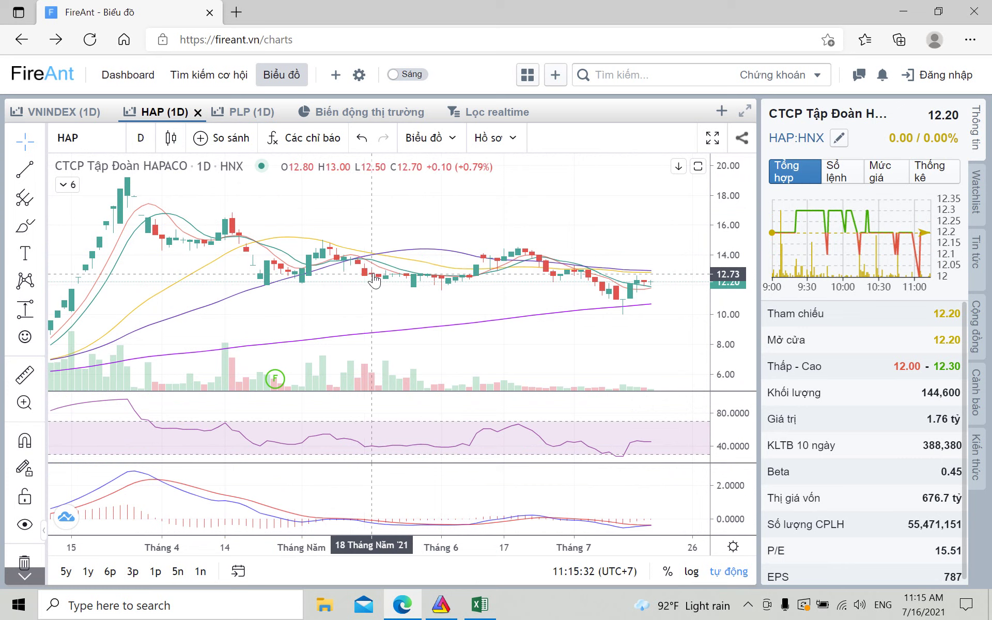
Step: Switch to AmiBroker, load the HAP symbol and examine the latest buy signal on its daily chart
{"action": "left_click", "coordinate": [441, 606]}
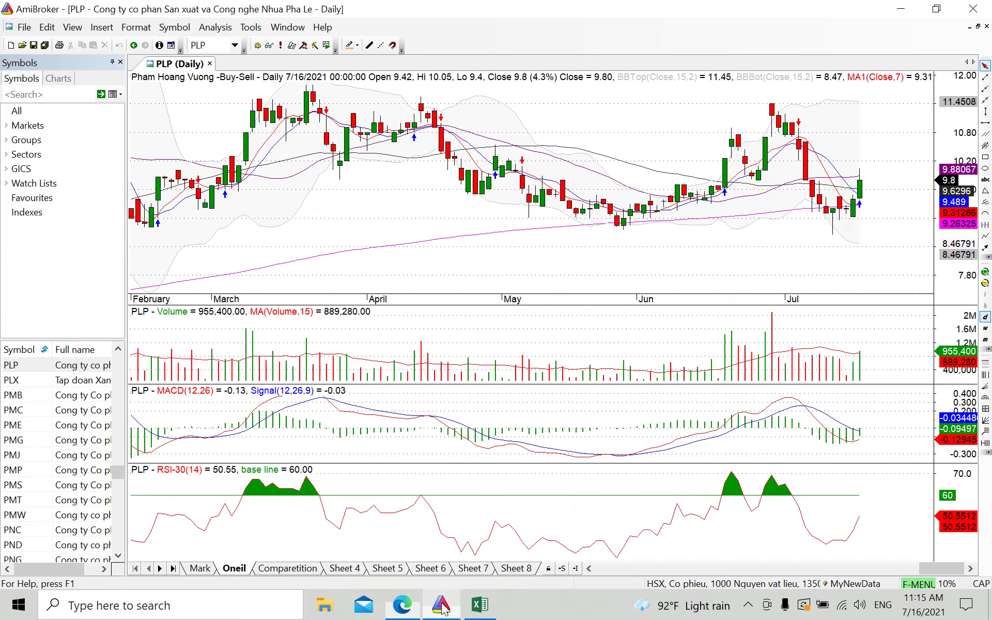
{"action": "left_click", "coordinate": [214, 46]}
{"action": "type", "text": "HAP"}
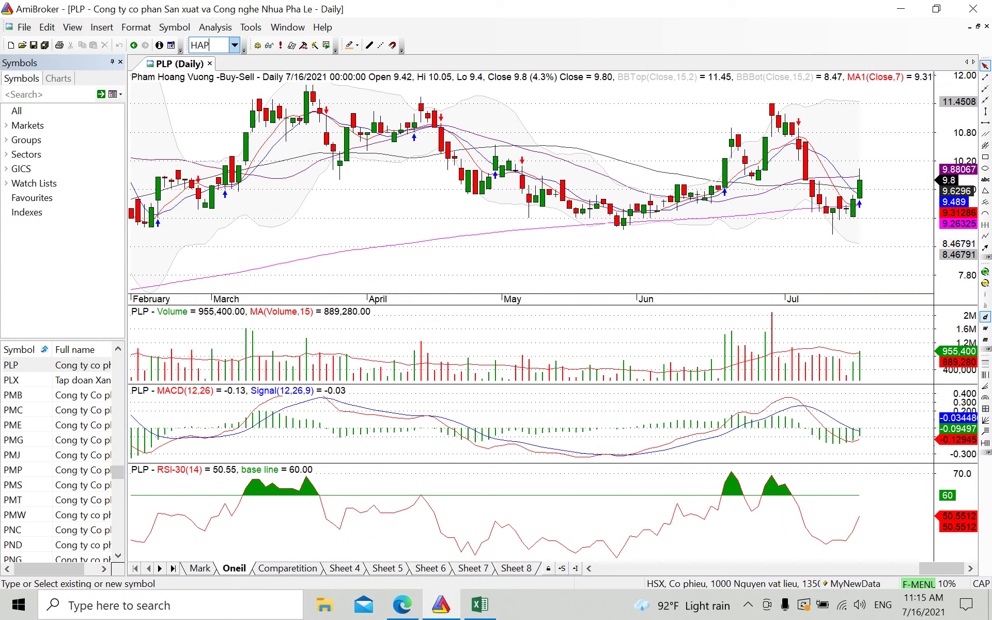
{"action": "key", "text": "Return"}
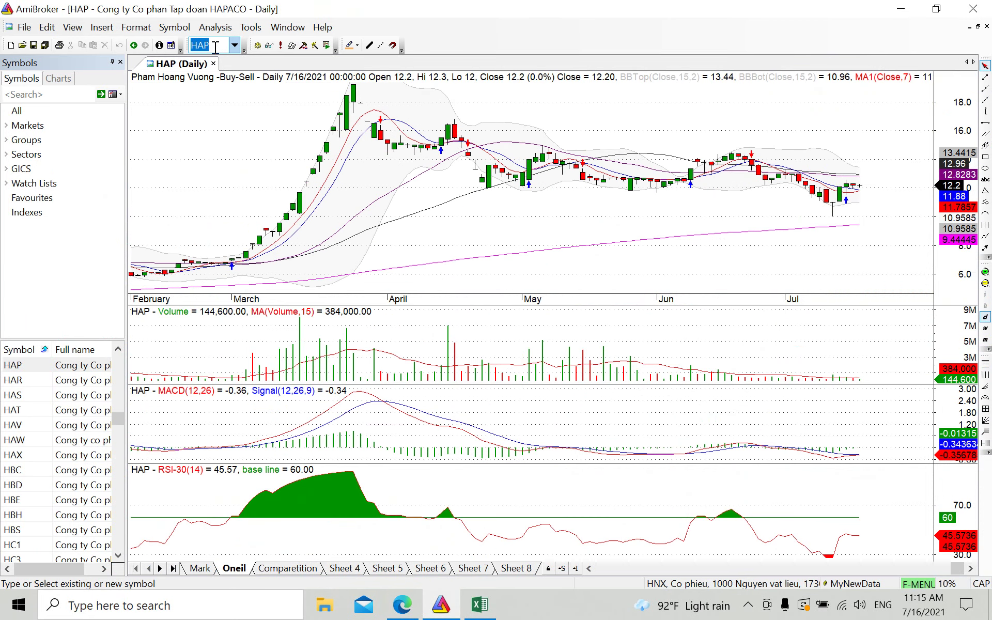
{"action": "left_click", "coordinate": [846, 210]}
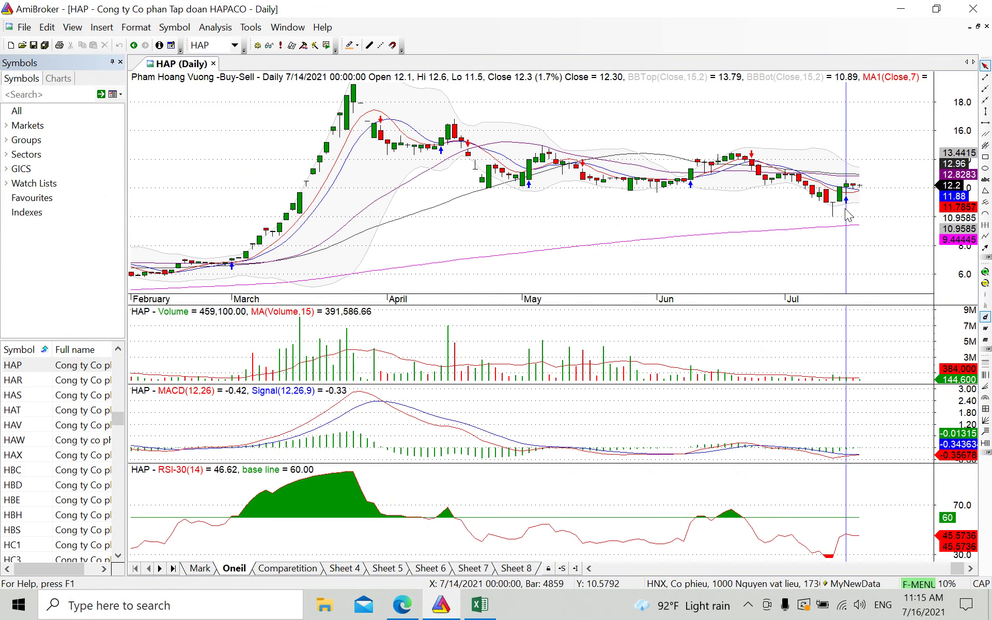
{"action": "left_click", "coordinate": [877, 199]}
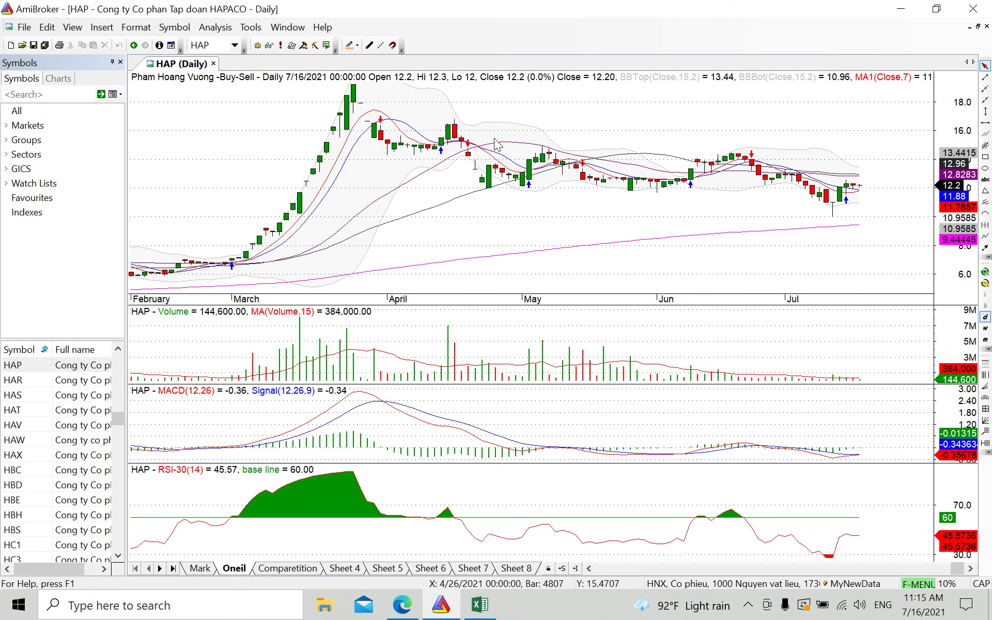
Step: Change the stock ticker in the Excel valuation sheet to HAP
{"action": "left_click", "coordinate": [476, 608]}
{"action": "left_click", "coordinate": [550, 276]}
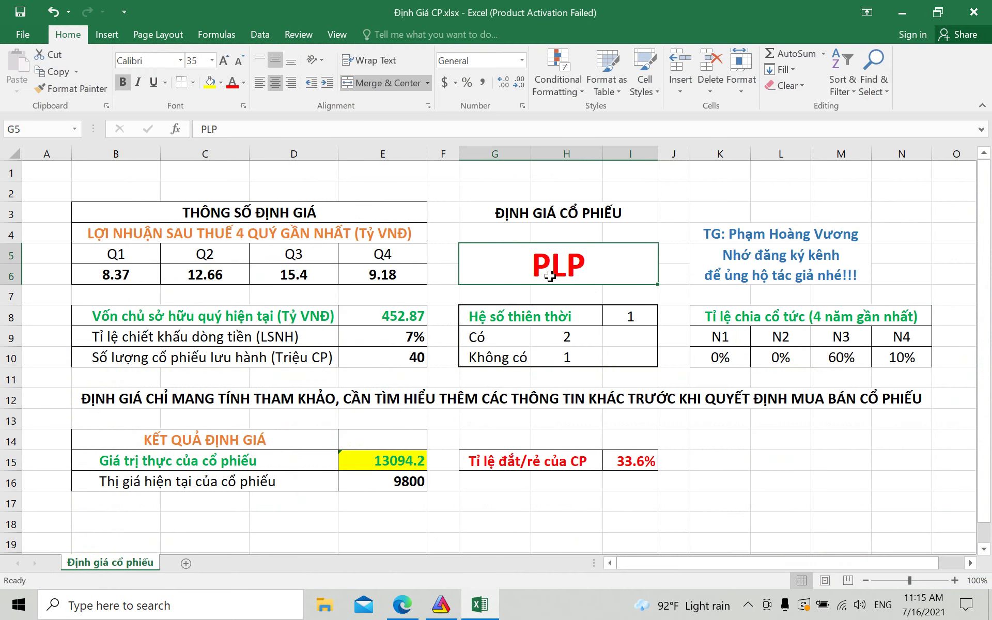
{"action": "type", "text": "HAP"}
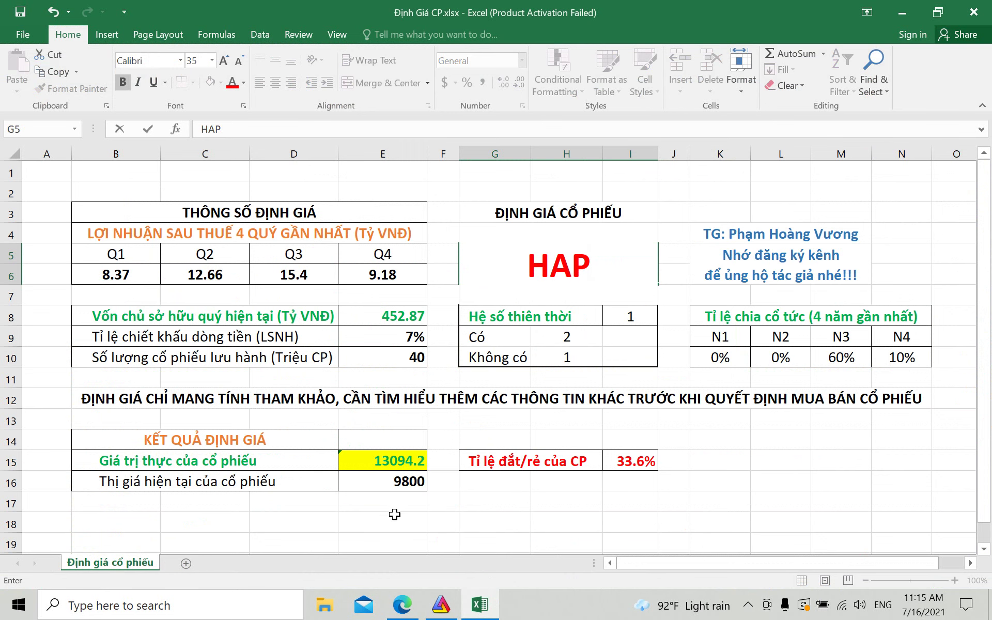
{"action": "left_click", "coordinate": [409, 489]}
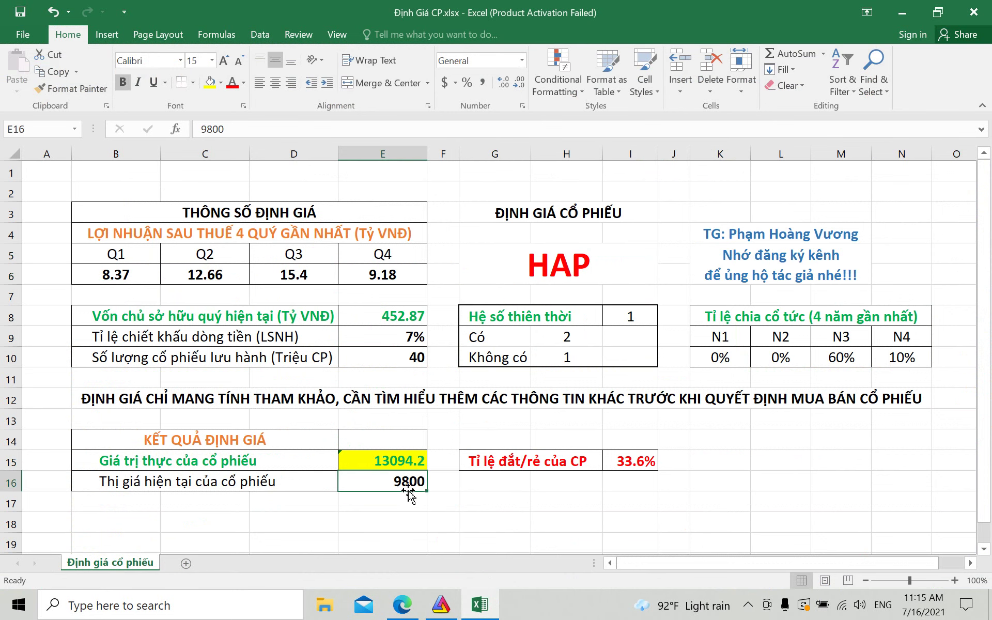
Step: Look up HAP's outstanding share count in FireAnt and enter 55.471 million shares in the Excel valuation sheet
{"action": "left_click", "coordinate": [402, 605]}
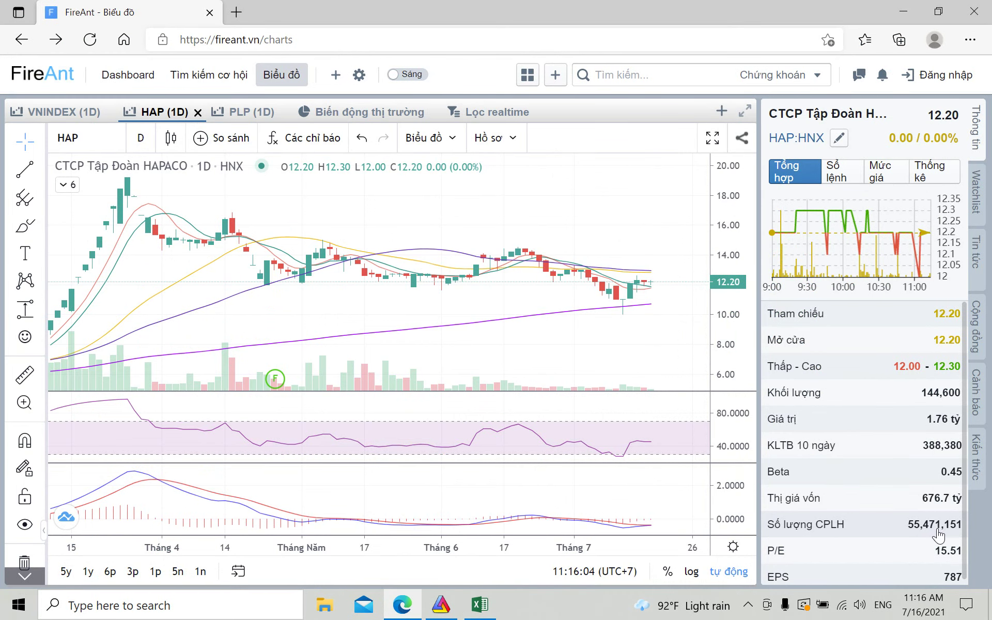
{"action": "left_click", "coordinate": [480, 605]}
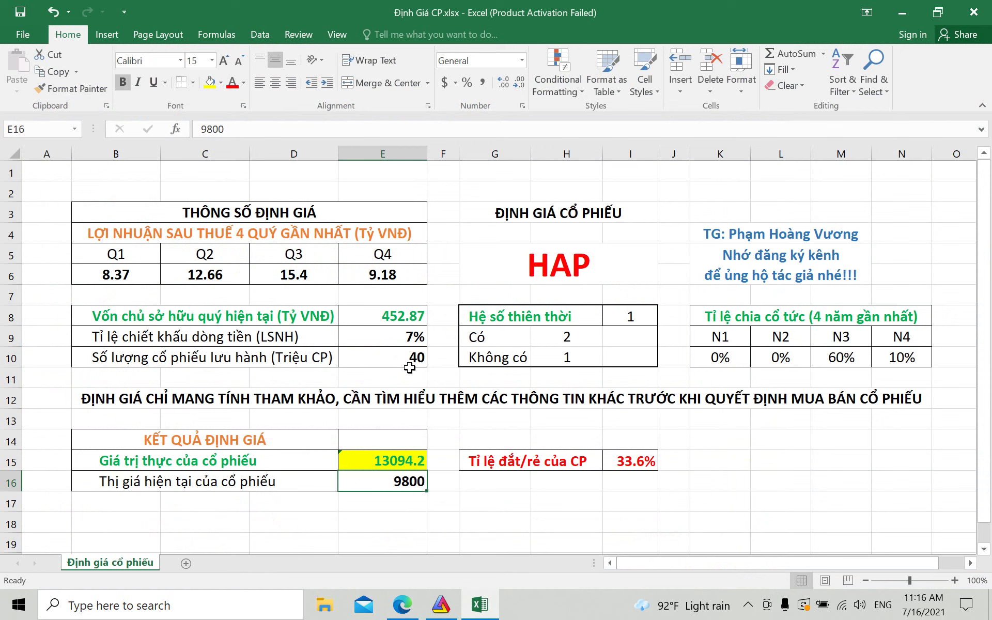
{"action": "left_click", "coordinate": [409, 357]}
{"action": "type", "text": "55"}
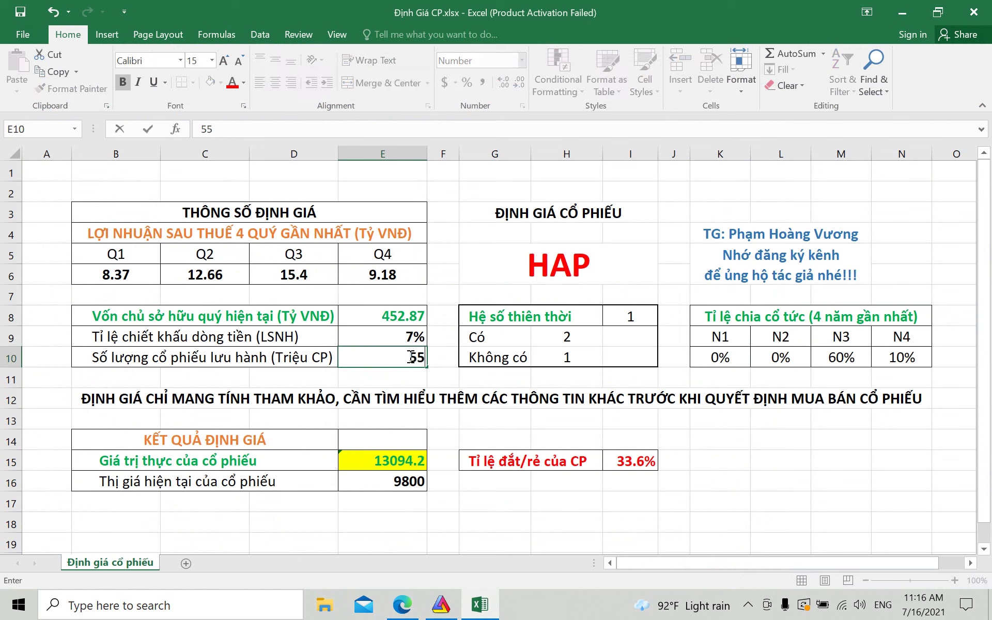
{"action": "type", "text": "."}
{"action": "type", "text": "471"}
{"action": "left_click", "coordinate": [387, 277]}
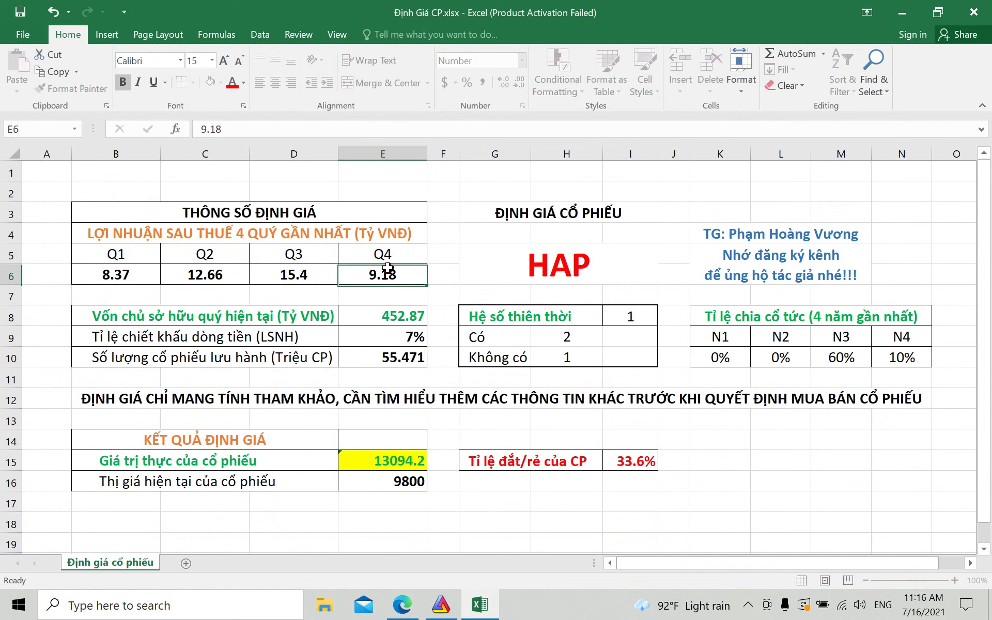
Step: Format the outstanding share count cell to display three decimal places
{"action": "left_click", "coordinate": [412, 357]}
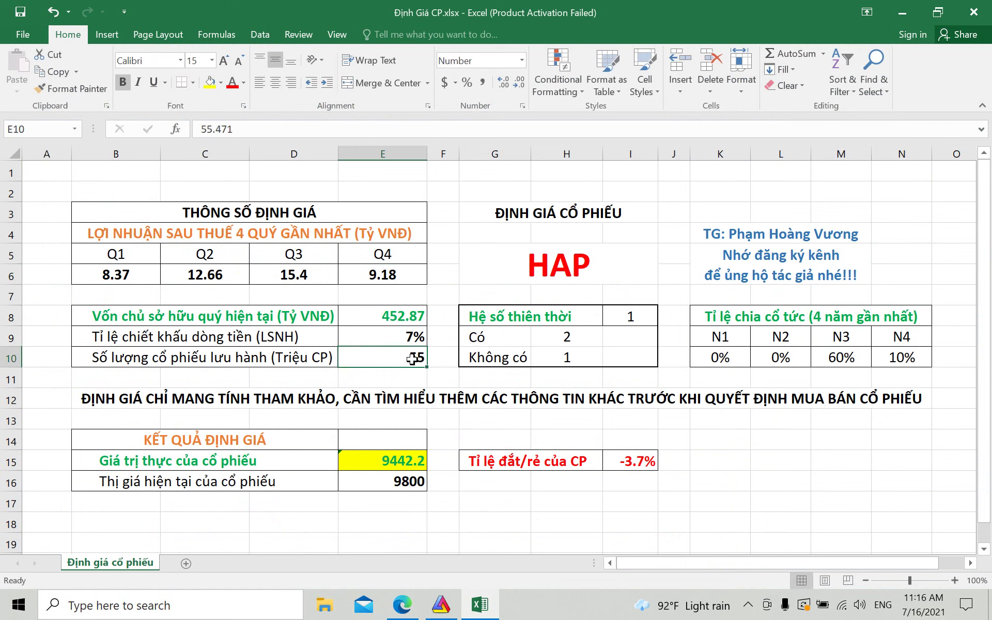
{"action": "left_click", "coordinate": [505, 82]}
{"action": "left_click", "coordinate": [504, 83]}
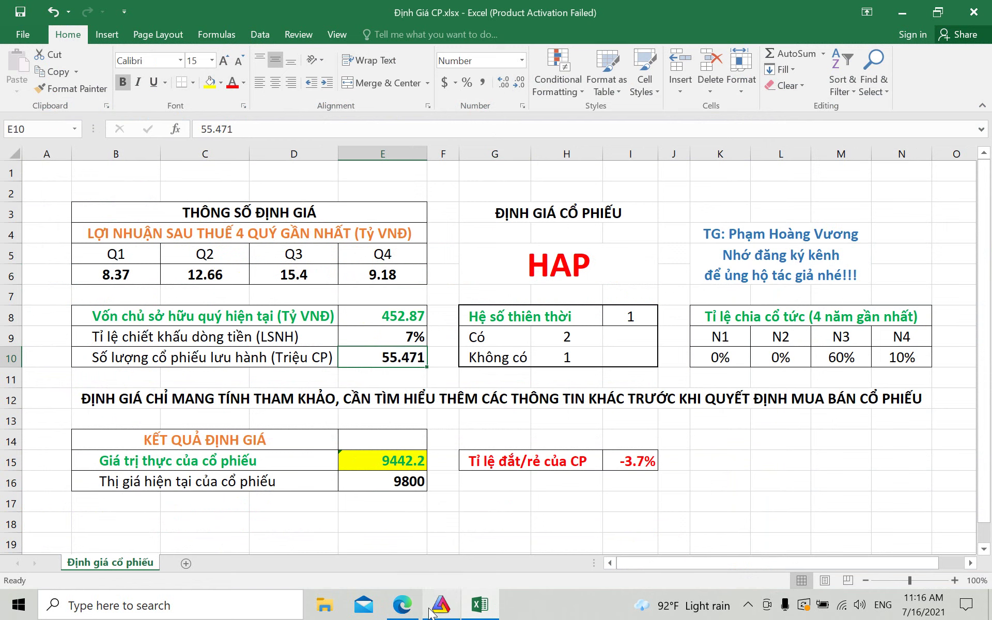
Step: Look up HAP's Q1/2021 equity in FireAnt's financial data and enter 722.97 as the current equity in Excel
{"action": "left_click", "coordinate": [402, 605]}
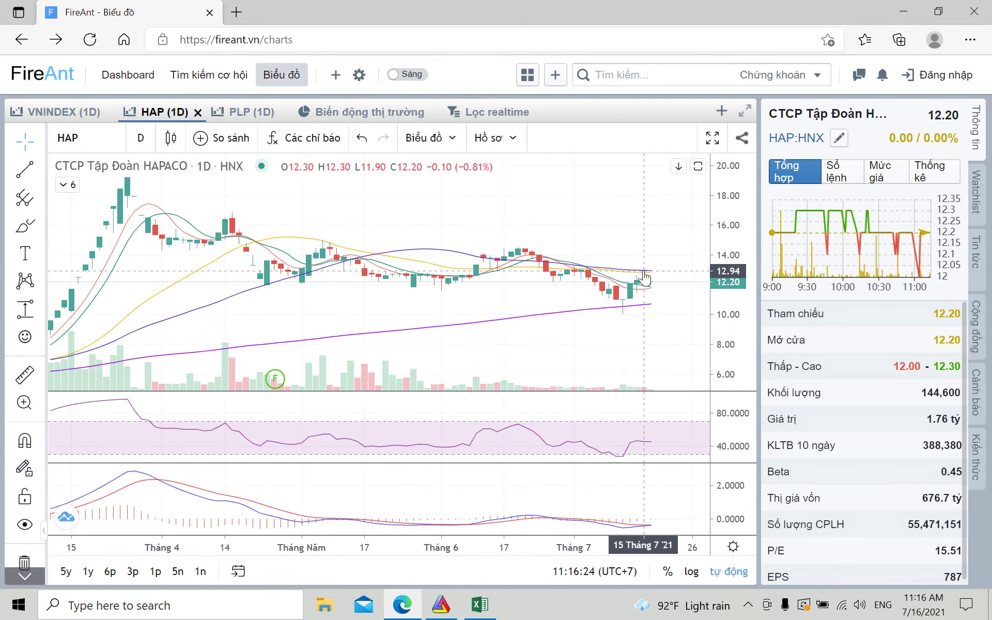
{"action": "left_click", "coordinate": [486, 140]}
{"action": "left_click", "coordinate": [494, 174]}
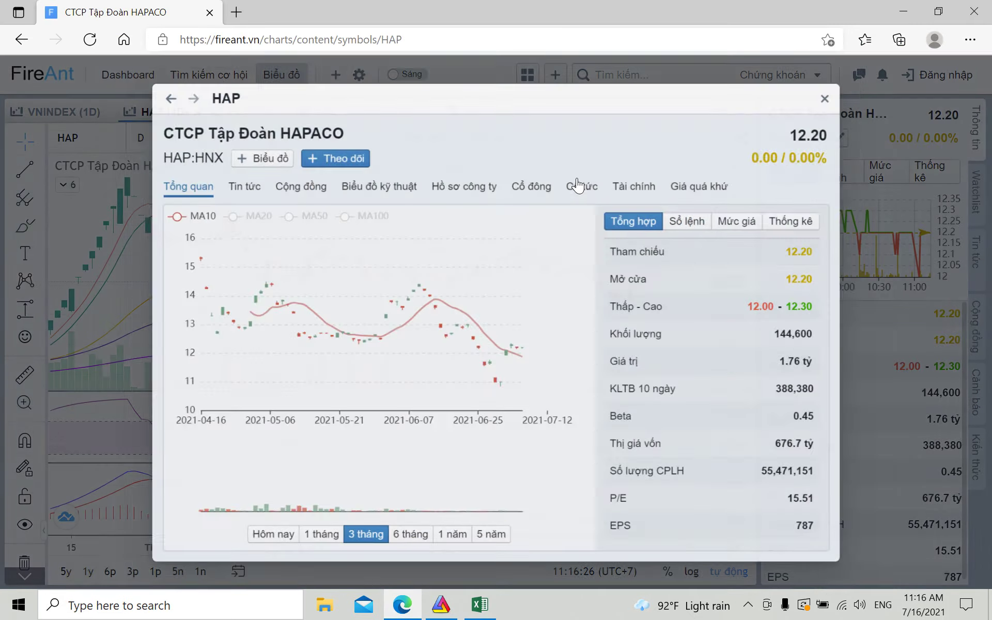
{"action": "left_click", "coordinate": [635, 182]}
{"action": "scroll", "coordinate": [572, 372], "scroll_direction": "down", "scroll_amount": 10}
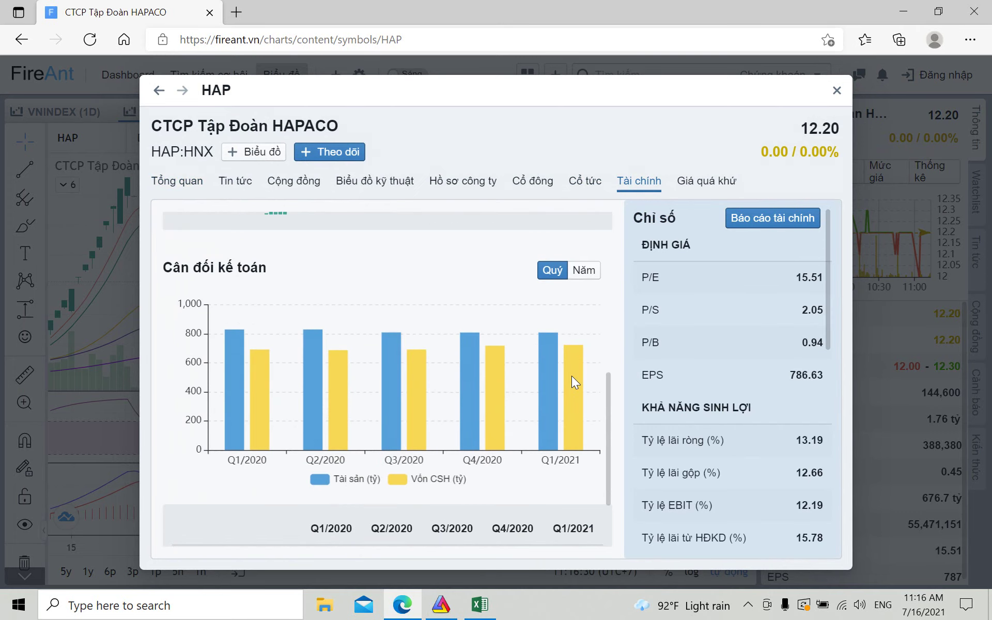
{"action": "mouse_move", "coordinate": [577, 398]}
{"action": "left_click", "coordinate": [480, 605]}
{"action": "left_click", "coordinate": [393, 315]}
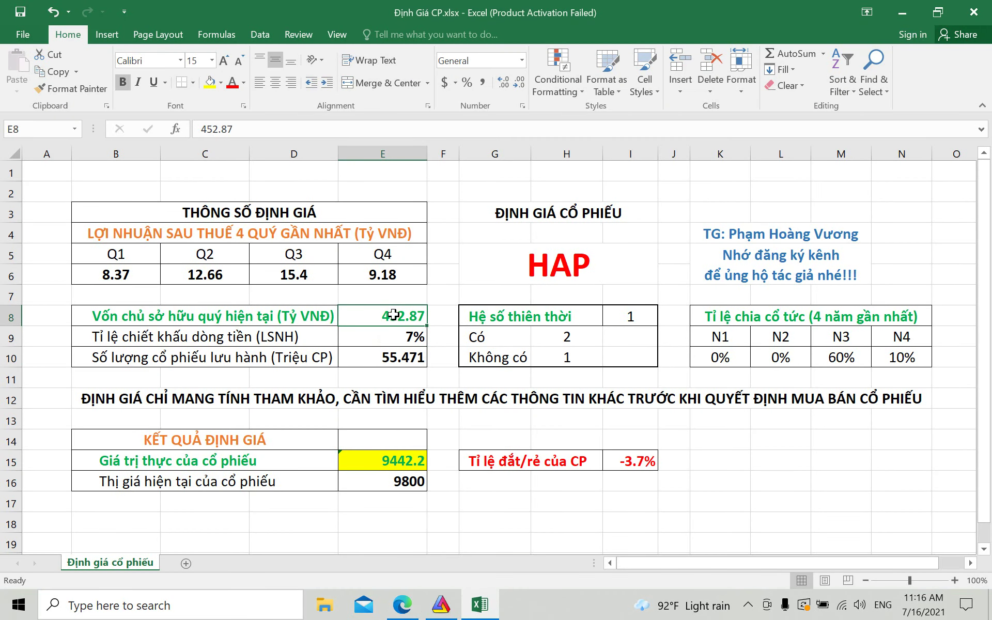
{"action": "type", "text": "722"}
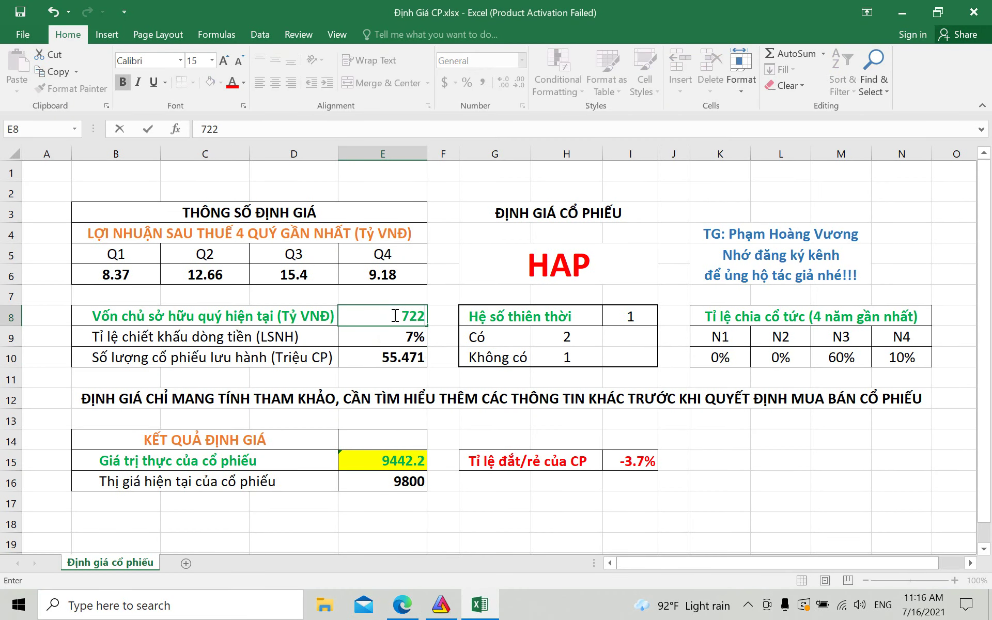
{"action": "type", "text": ".97"}
Step: Look up HAP's Q1/2021 after-tax profit in FireAnt and enter 5.3 under Q4 in the Excel valuation sheet
{"action": "left_click", "coordinate": [440, 605]}
{"action": "left_click", "coordinate": [402, 605]}
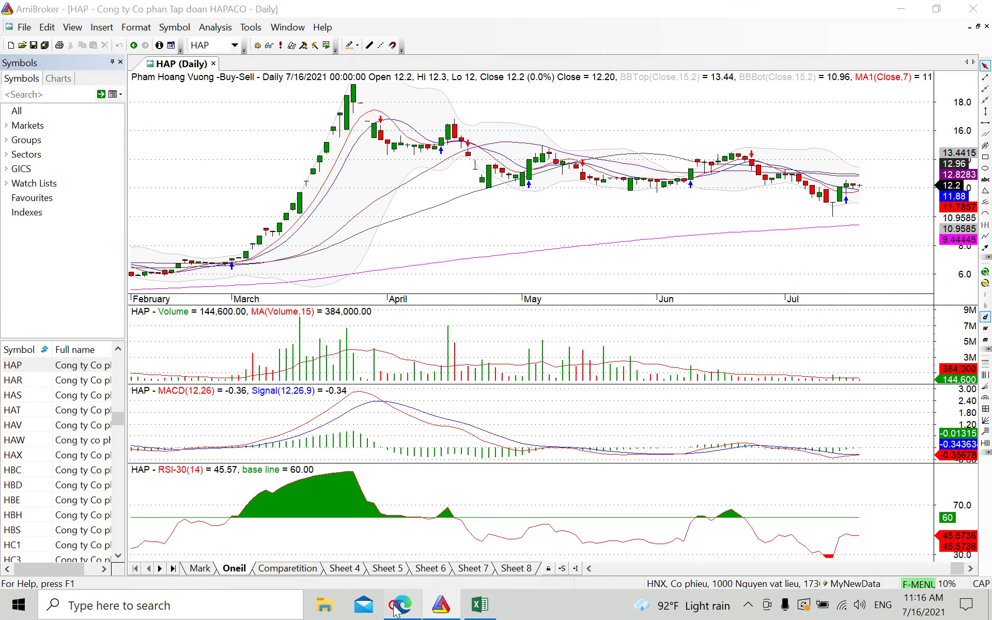
{"action": "scroll", "coordinate": [578, 227], "scroll_direction": "up", "scroll_amount": 3}
{"action": "scroll", "coordinate": [577, 229], "scroll_direction": "up", "scroll_amount": 3}
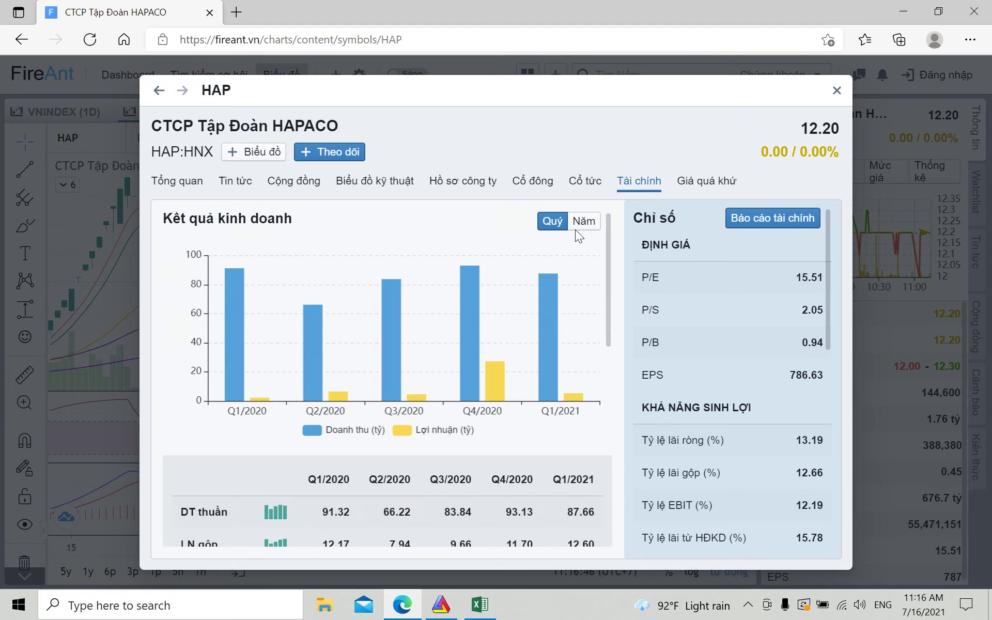
{"action": "scroll", "coordinate": [572, 379], "scroll_direction": "down", "scroll_amount": 2}
{"action": "scroll", "coordinate": [572, 424], "scroll_direction": "down", "scroll_amount": 1}
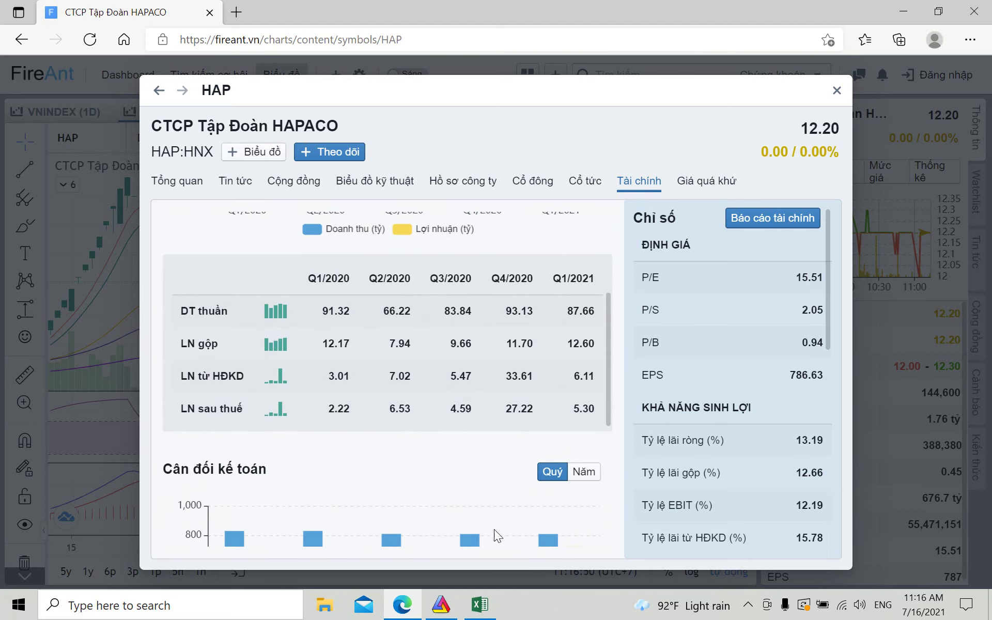
{"action": "left_click", "coordinate": [480, 605]}
{"action": "left_click", "coordinate": [373, 273]}
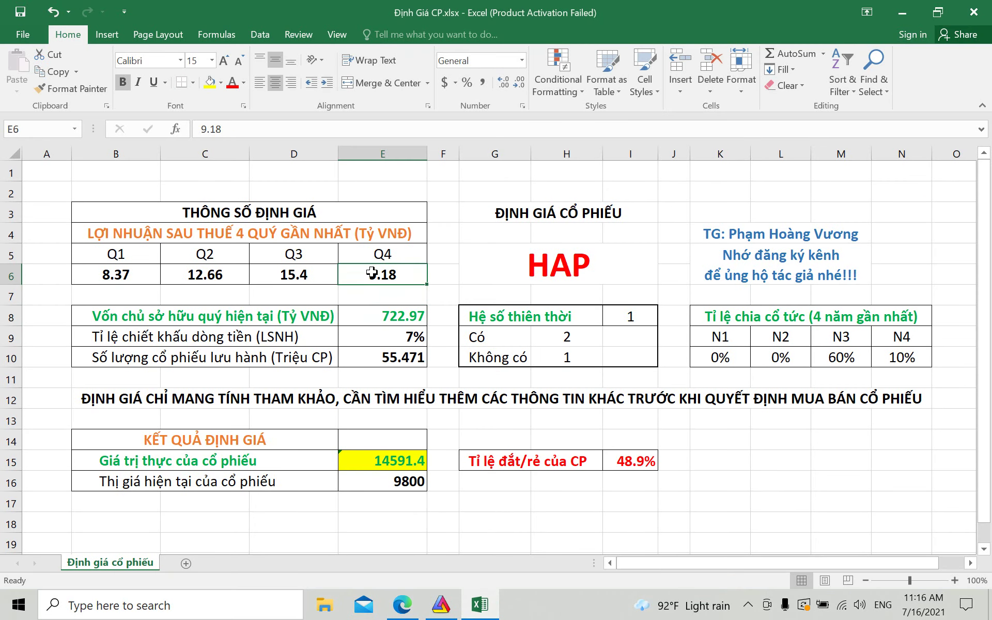
{"action": "type", "text": "5.3"}
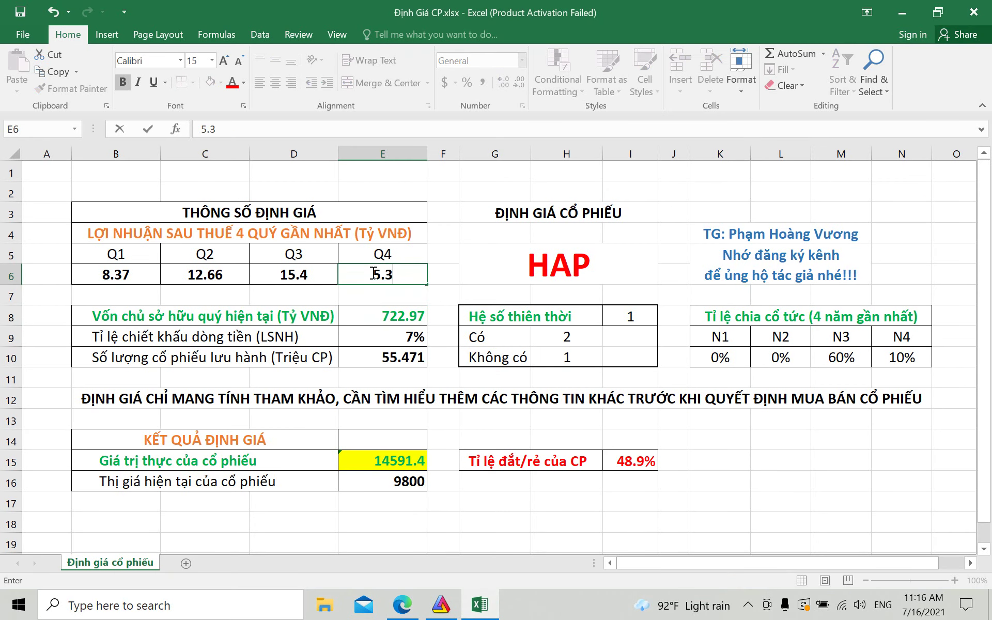
{"action": "left_click", "coordinate": [328, 279]}
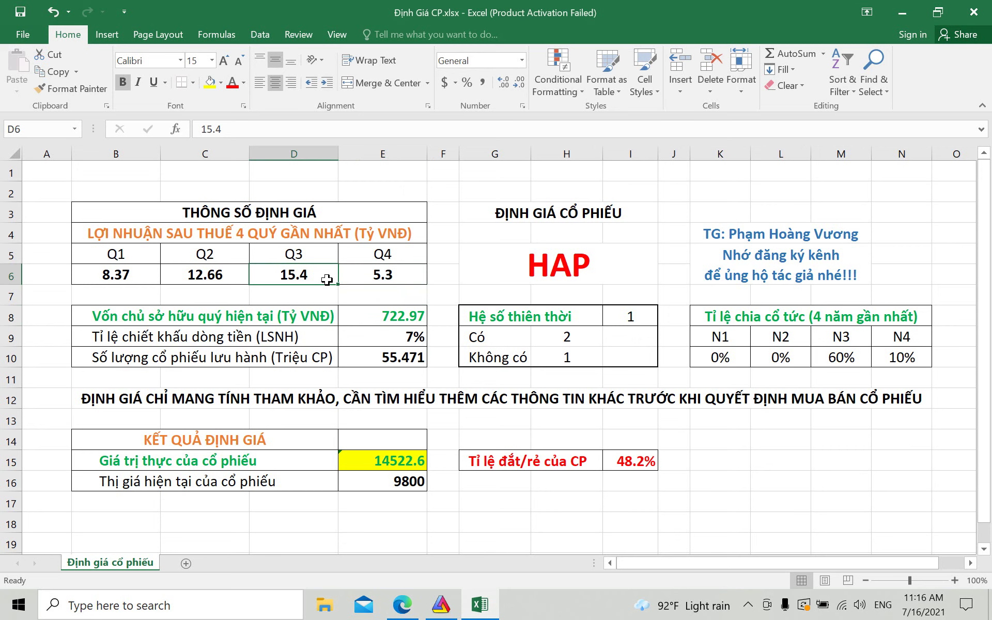
Step: Enter HAP's after-tax profits from FireAnt in the Excel valuation sheet: 27.22 under Q3, 4.59 under Q2 and 6.33 under Q1
{"action": "type", "text": "27.22"}
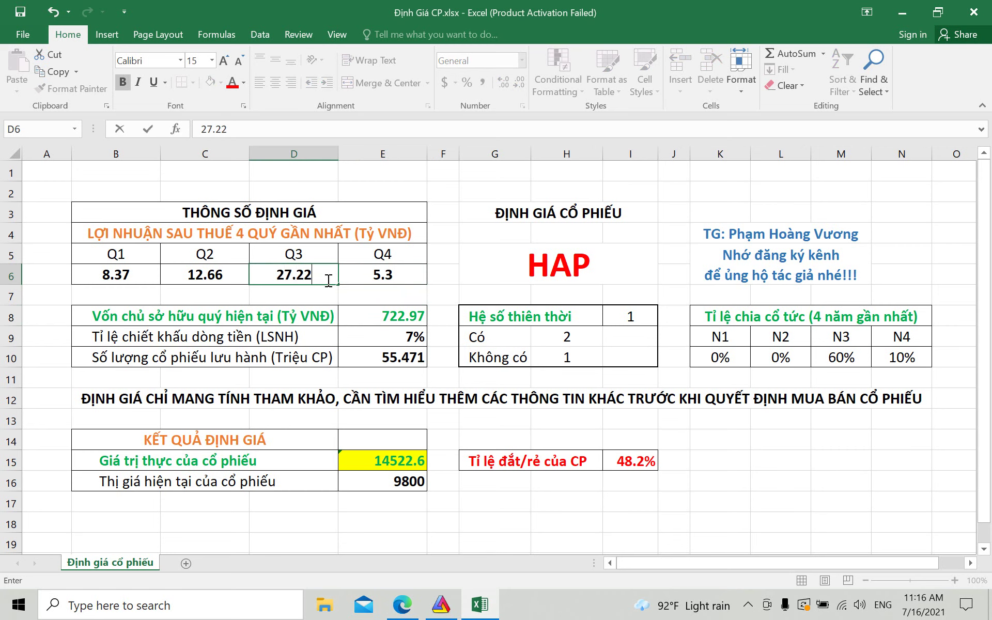
{"action": "left_click", "coordinate": [397, 612]}
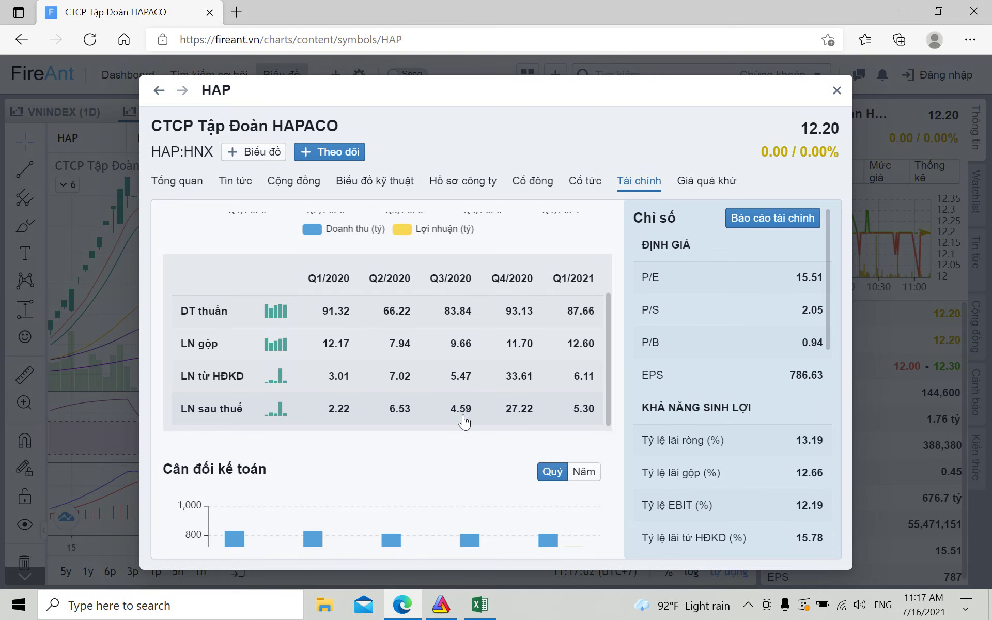
{"action": "left_click", "coordinate": [479, 605]}
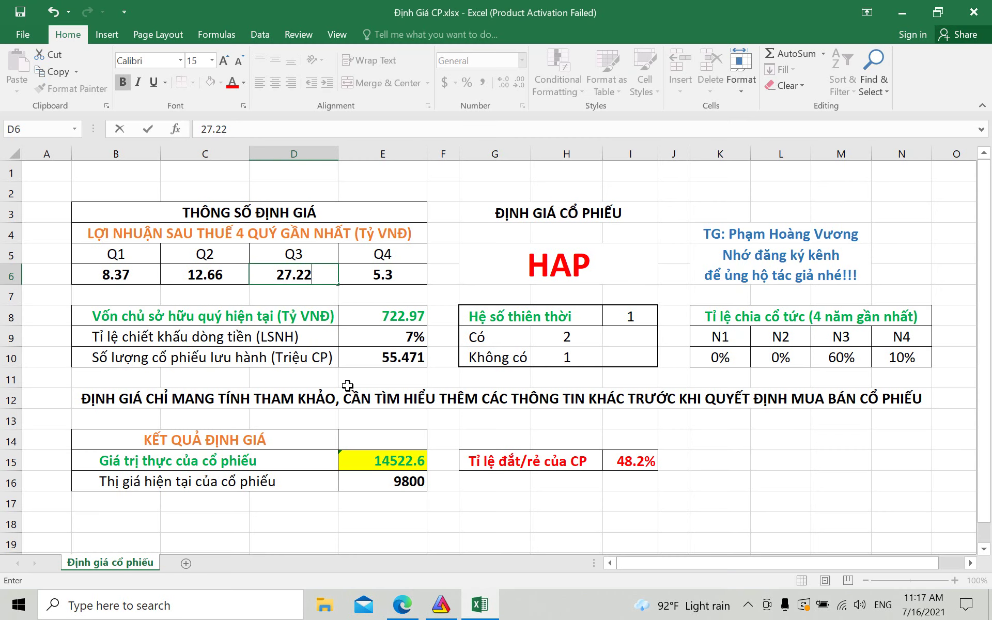
{"action": "left_click", "coordinate": [223, 280]}
{"action": "type", "text": "4"}
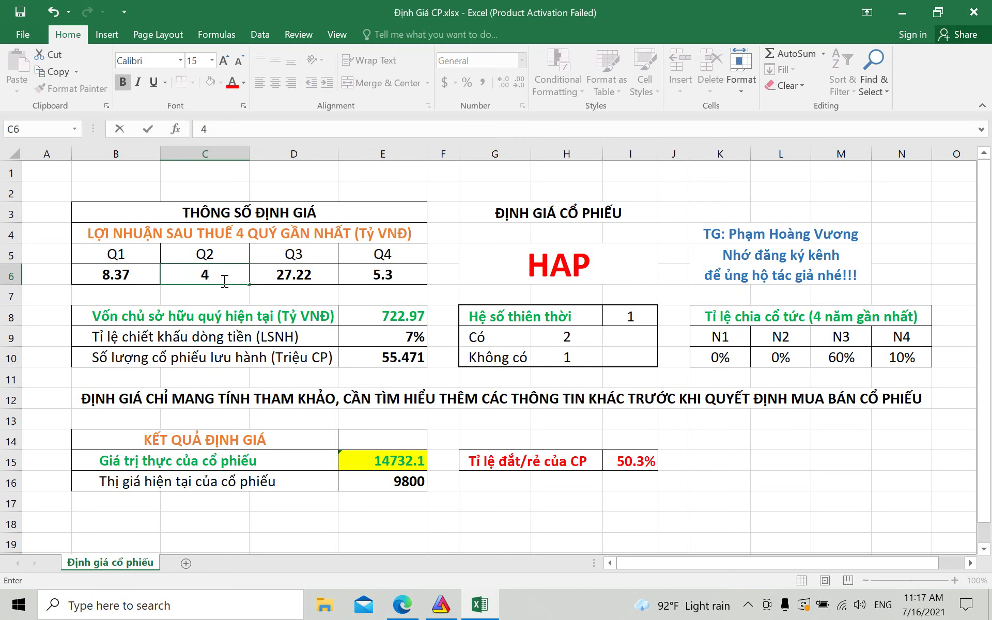
{"action": "type", "text": ".59"}
{"action": "left_click", "coordinate": [129, 272]}
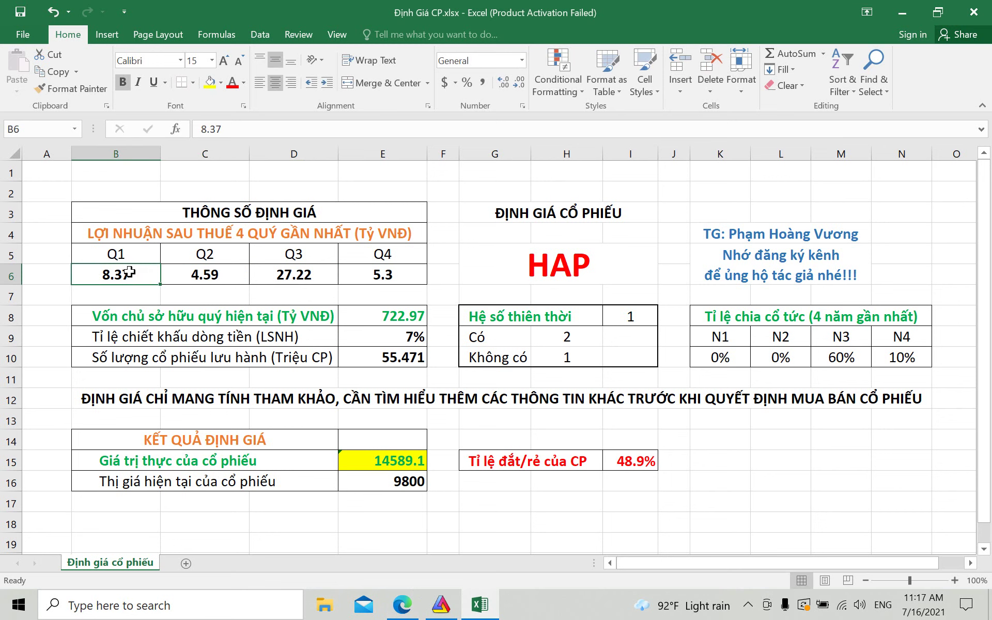
{"action": "type", "text": "6.33"}
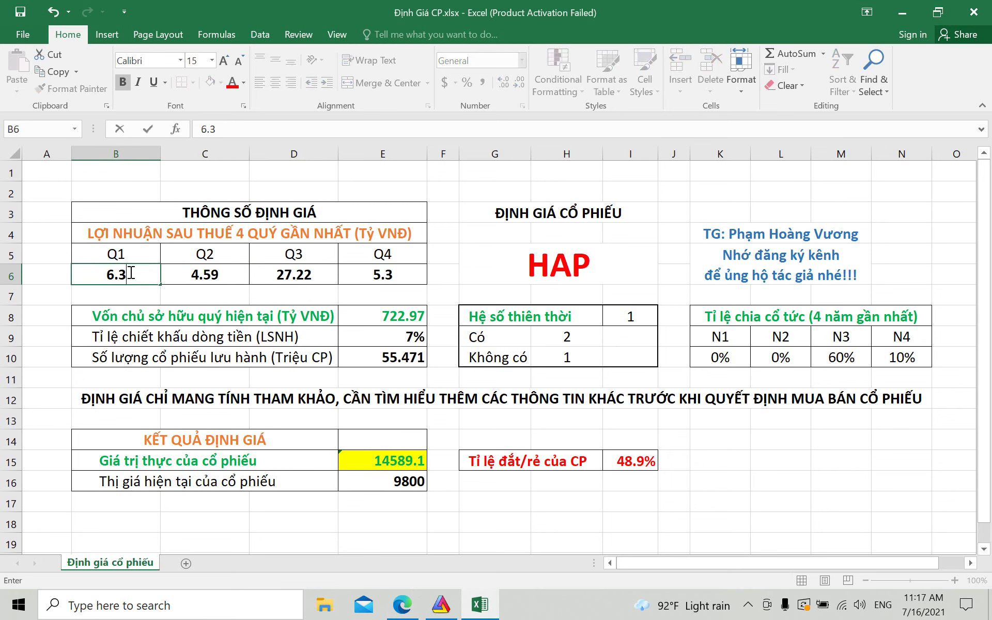
Step: Look up HAP's yearly cash dividends in FireAnt and correct the Q1 profit in Excel to 6.53
{"action": "left_click", "coordinate": [404, 611]}
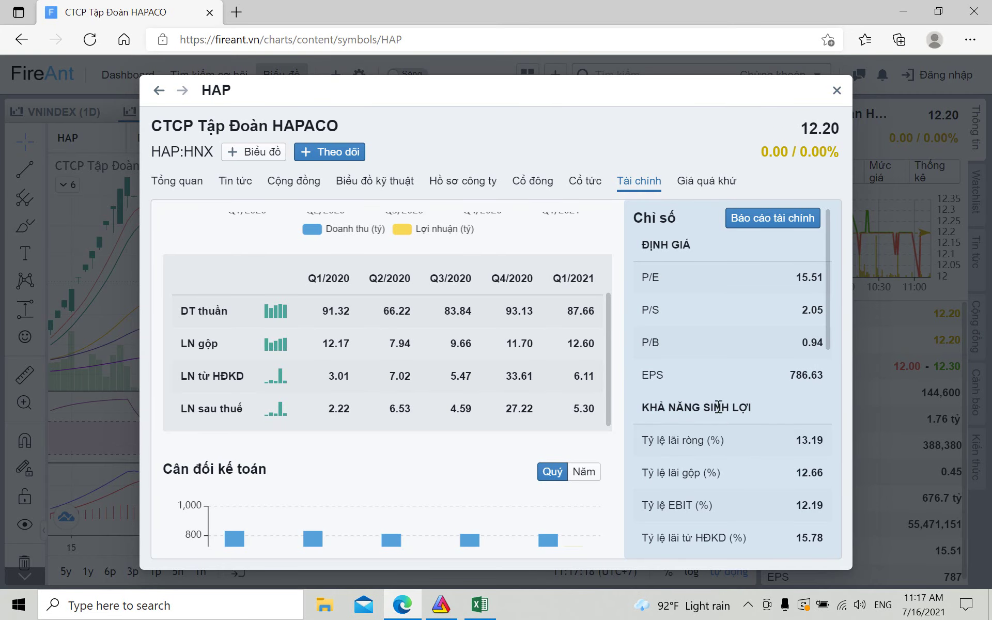
{"action": "left_click", "coordinate": [584, 182]}
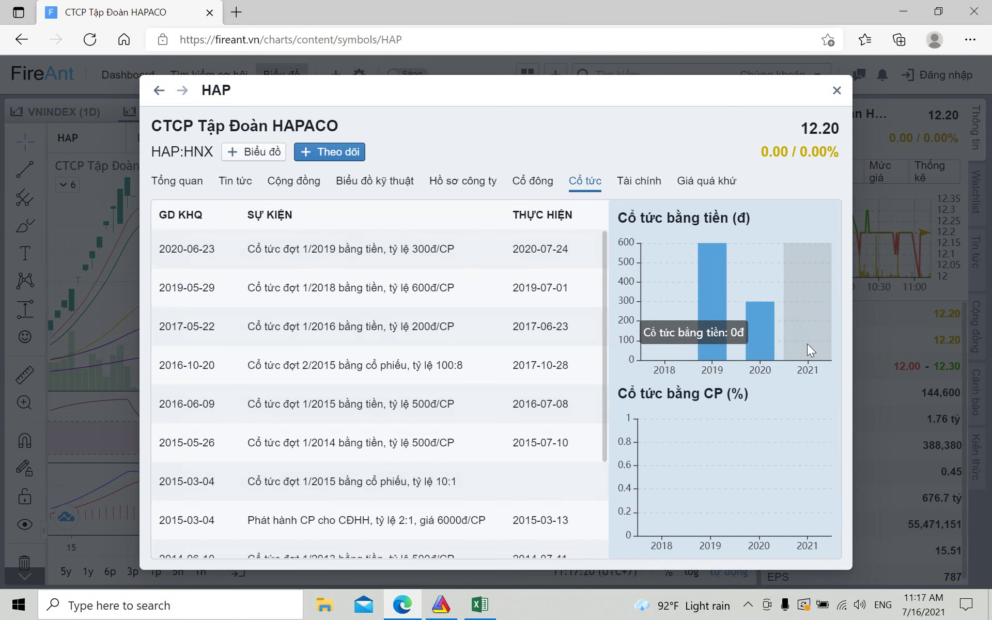
{"action": "mouse_move", "coordinate": [759, 344]}
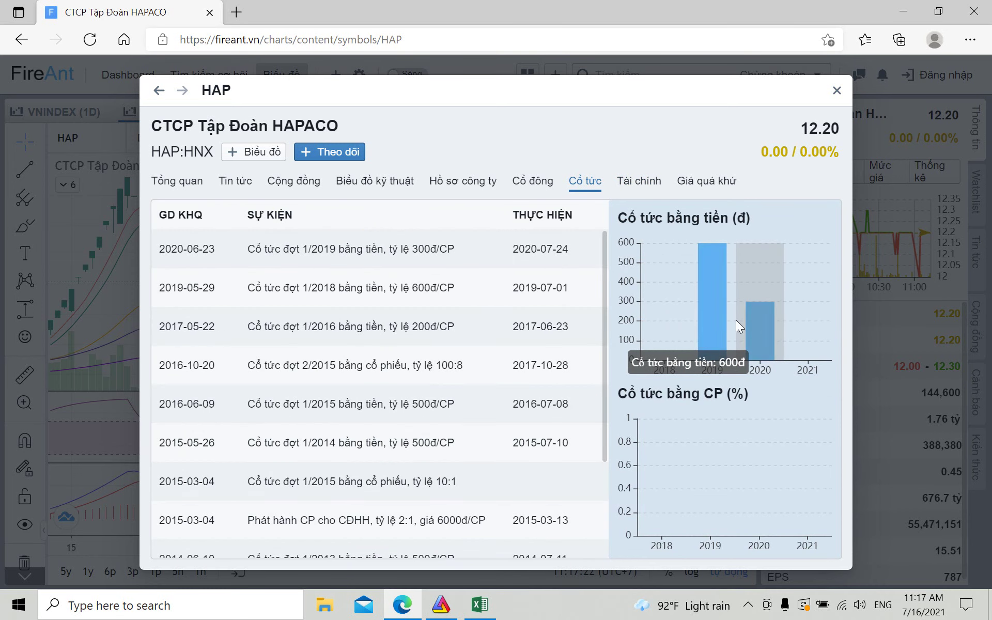
{"action": "left_click", "coordinate": [478, 604]}
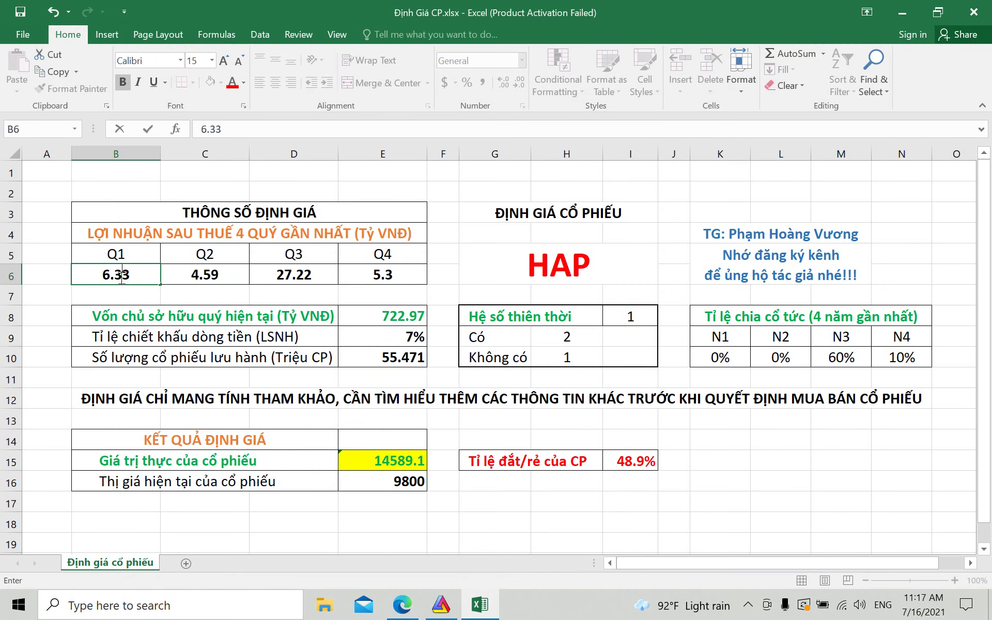
{"action": "key", "text": "BackSpace"}
{"action": "type", "text": "5"}
Step: Set the dividend payout rates in the valuation sheet to 3% for N3 and 6% for N4
{"action": "left_click", "coordinate": [827, 357]}
{"action": "type", "text": "3"}
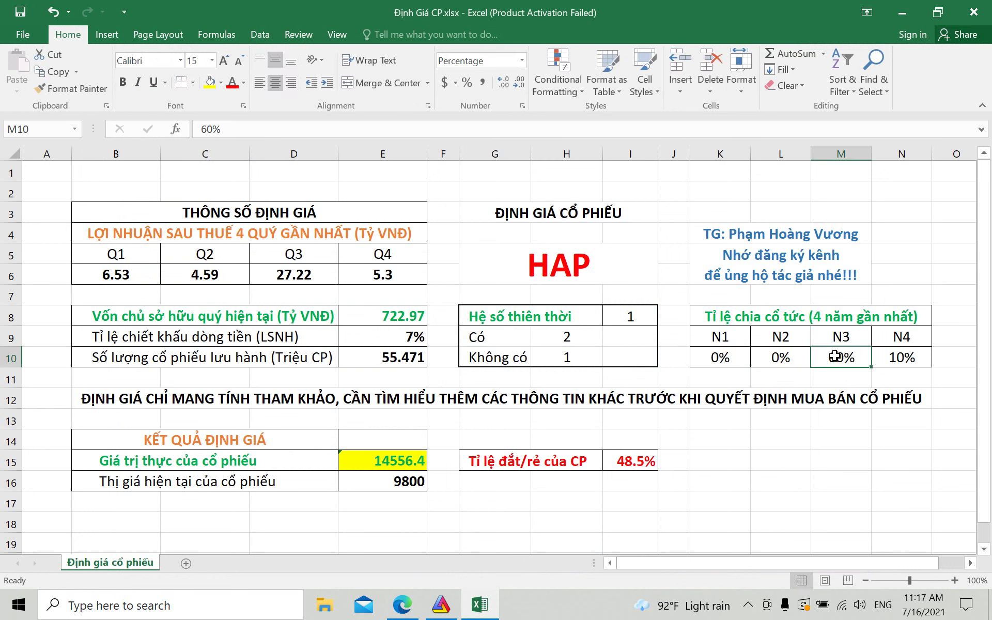
{"action": "left_click", "coordinate": [902, 358]}
{"action": "type", "text": "6"}
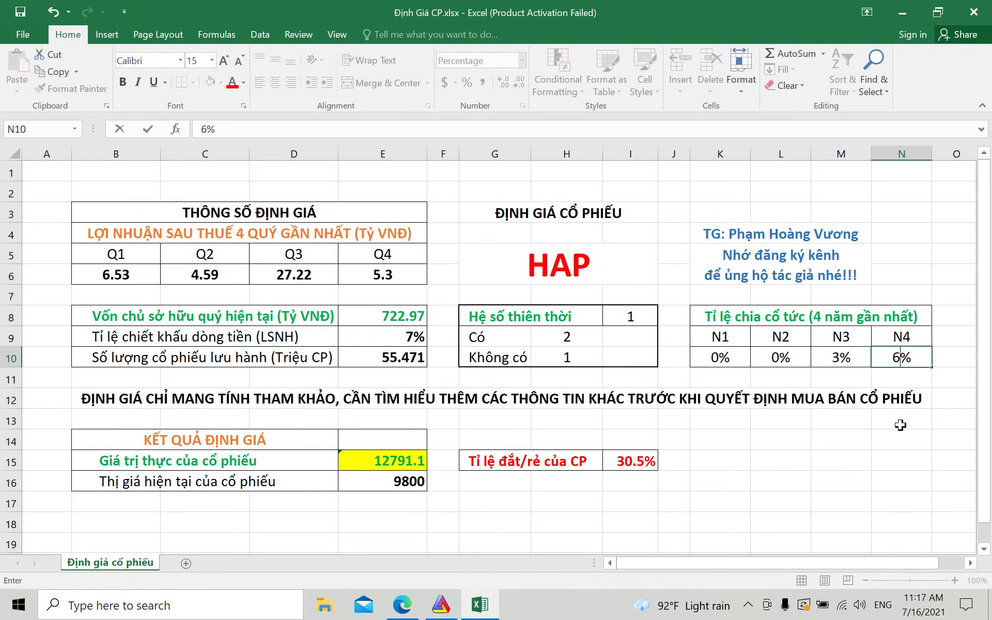
{"action": "key", "text": "Return"}
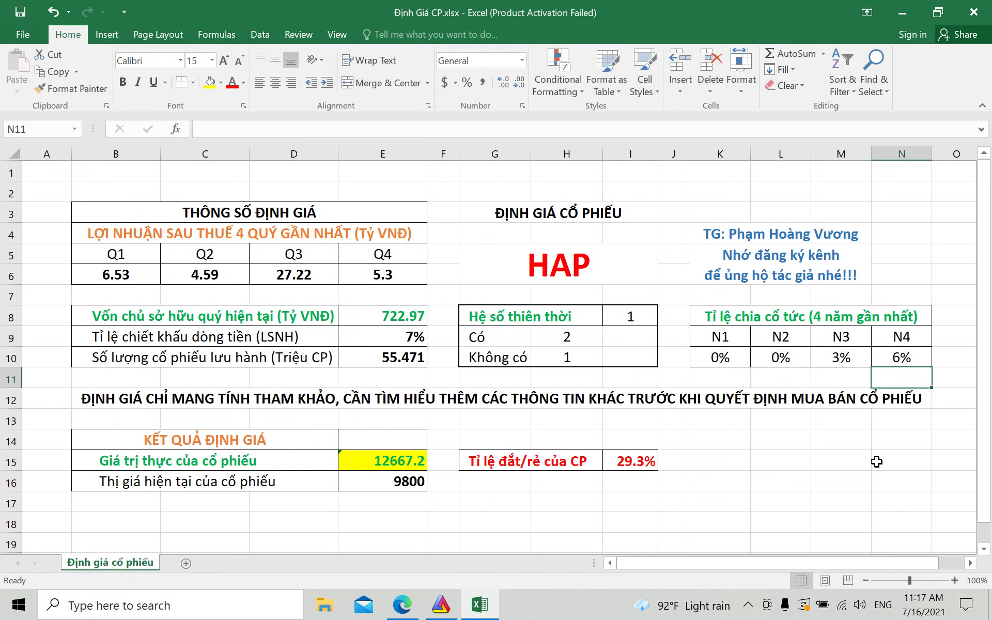
Step: Check HAP's current price in FireAnt and enter 12200 as the stock's market price in Excel
{"action": "left_click", "coordinate": [403, 605]}
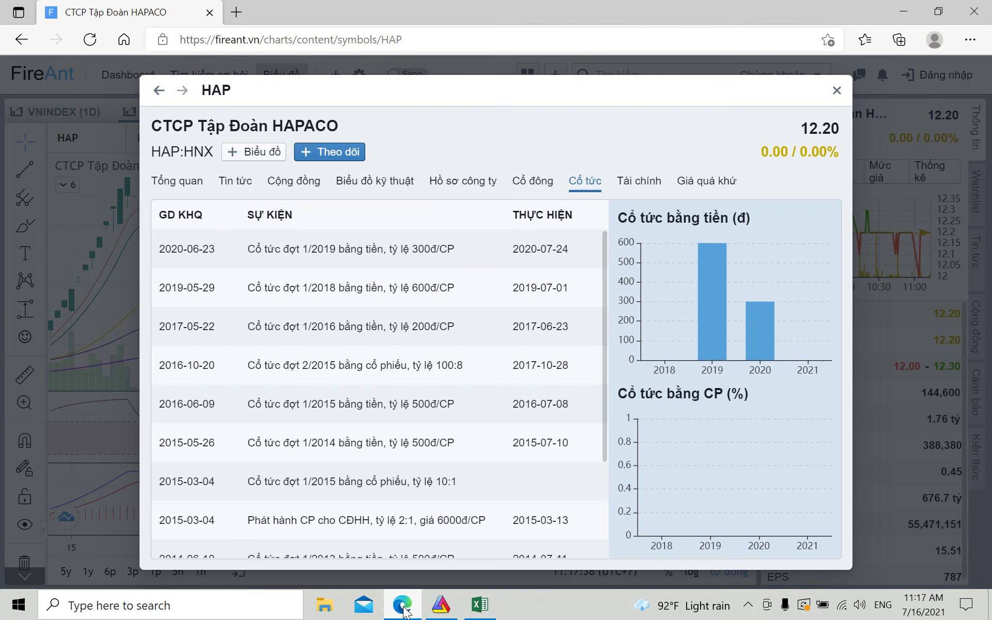
{"action": "left_click", "coordinate": [404, 610]}
{"action": "left_click", "coordinate": [403, 483]}
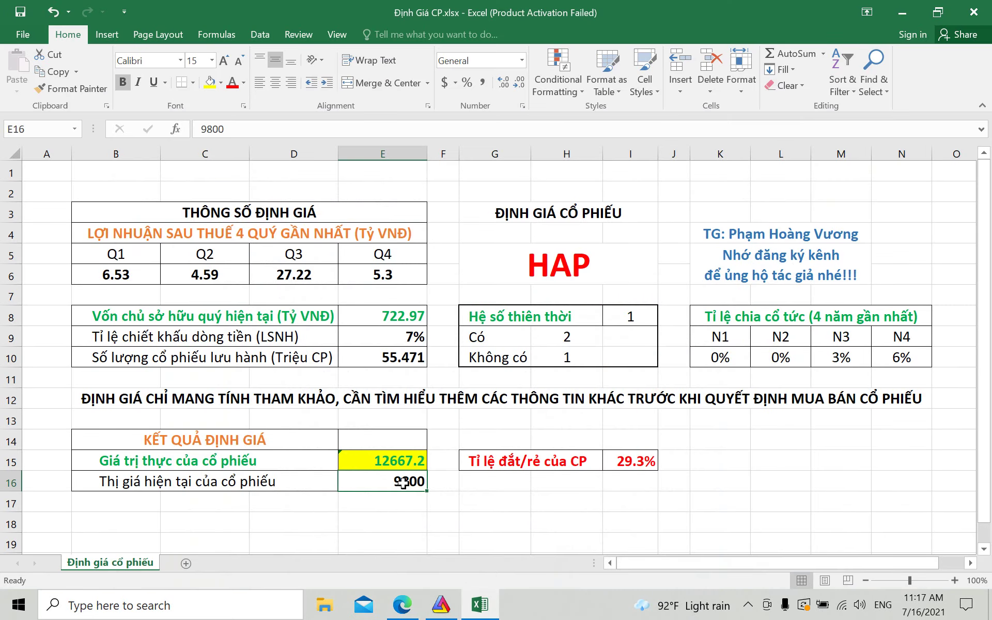
{"action": "type", "text": "12200"}
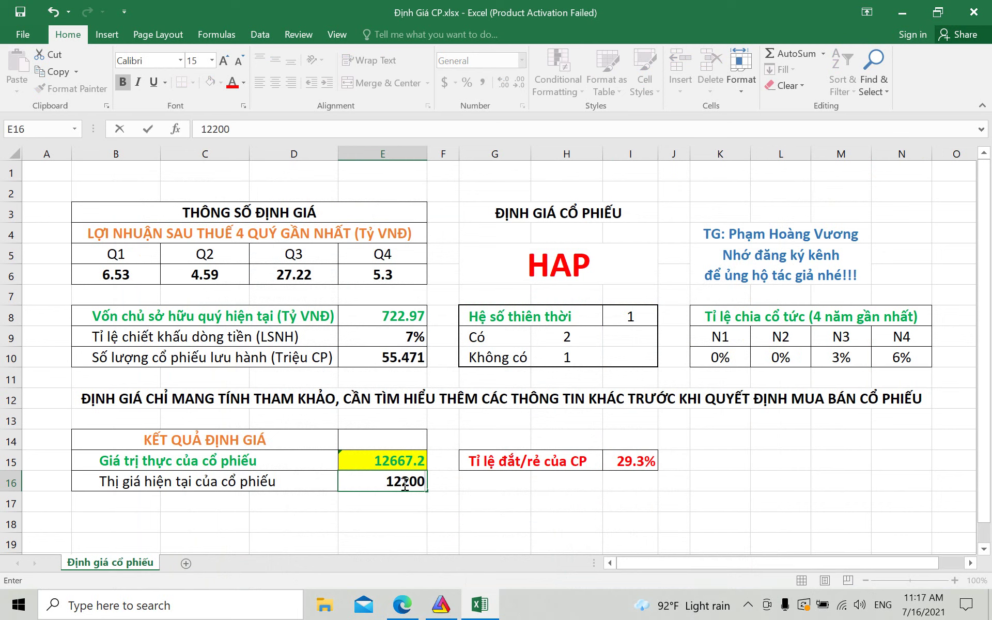
{"action": "key", "text": "Return"}
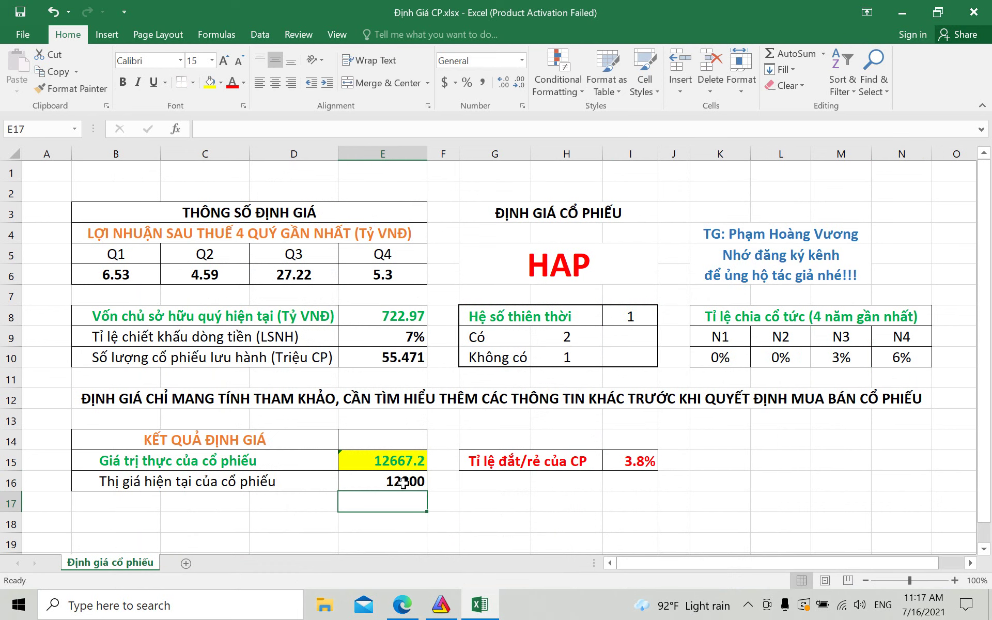
{"action": "left_click", "coordinate": [589, 521]}
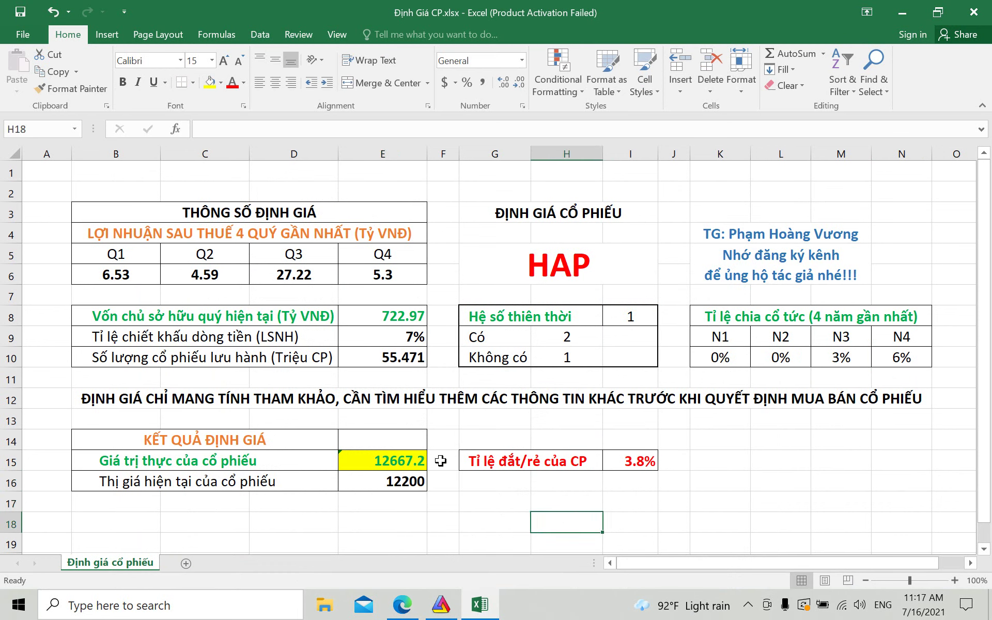